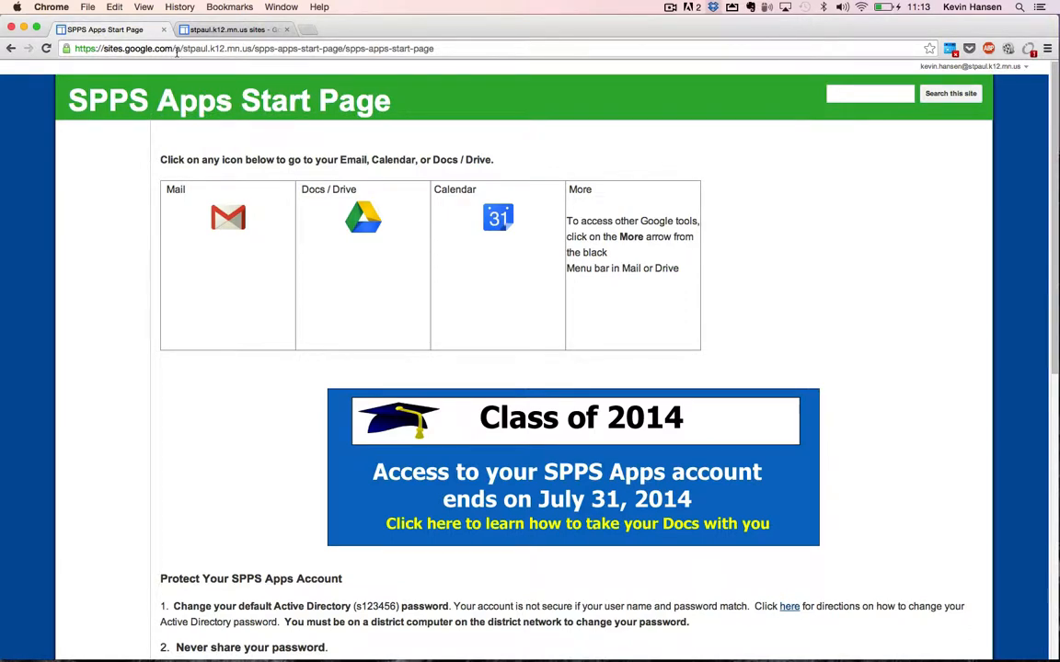
# Strip the page path from the sites.google.com address to load the district's My Sites list.
pyautogui.moveTo(175, 48); pyautogui.dragTo(501, 57)
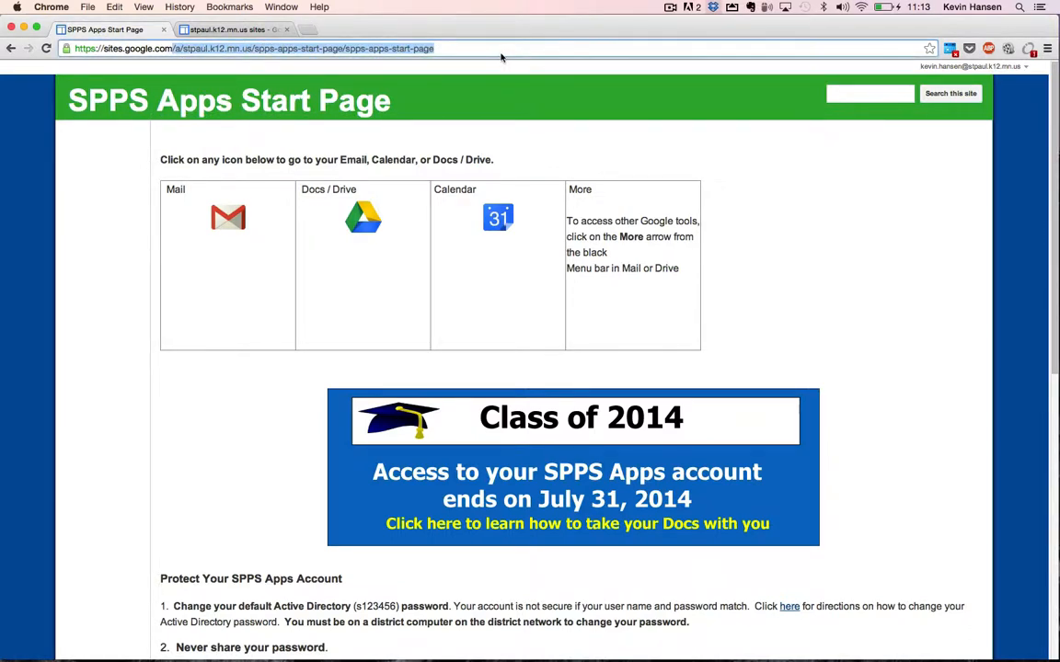
pyautogui.press('BackSpace')
pyautogui.press('Return')
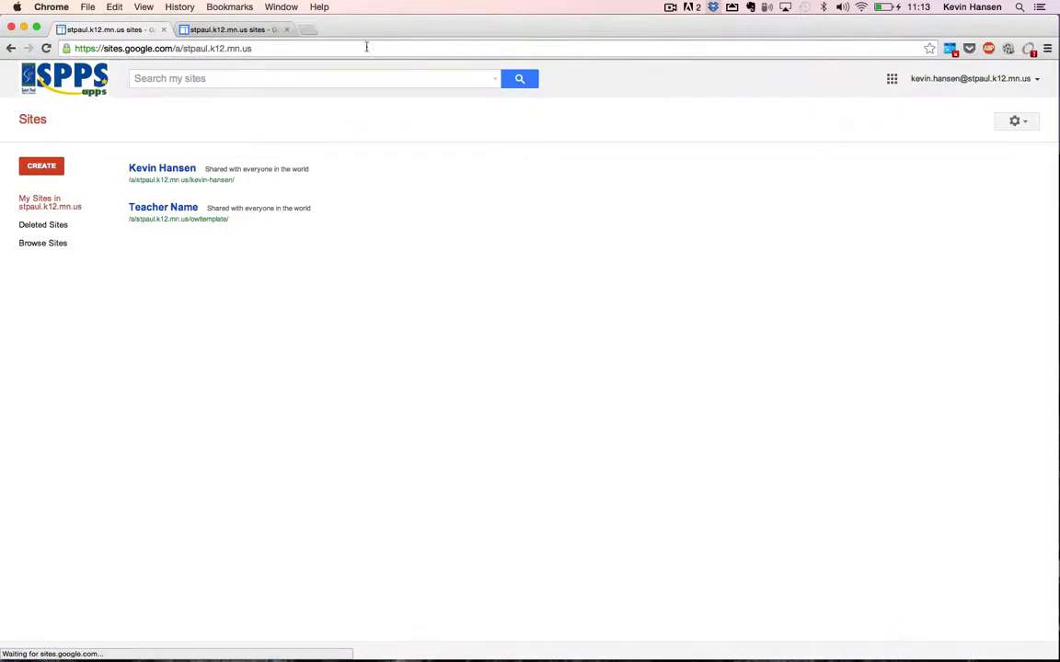
# Switch to the Sites page tab and start creating a new site.
pyautogui.click(227, 34)
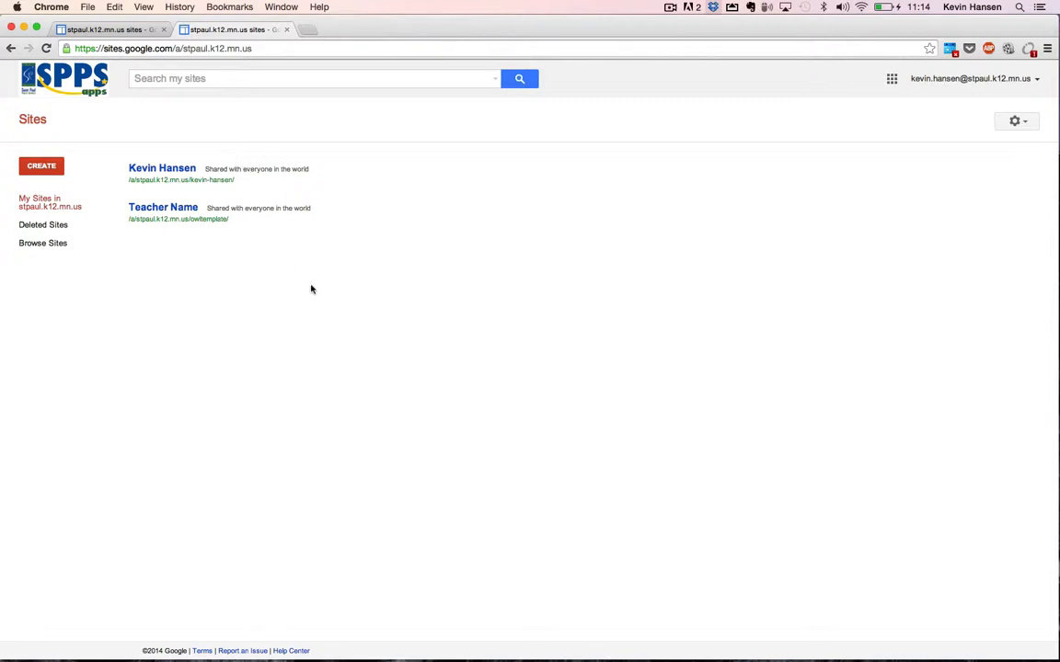
pyautogui.click(54, 168)
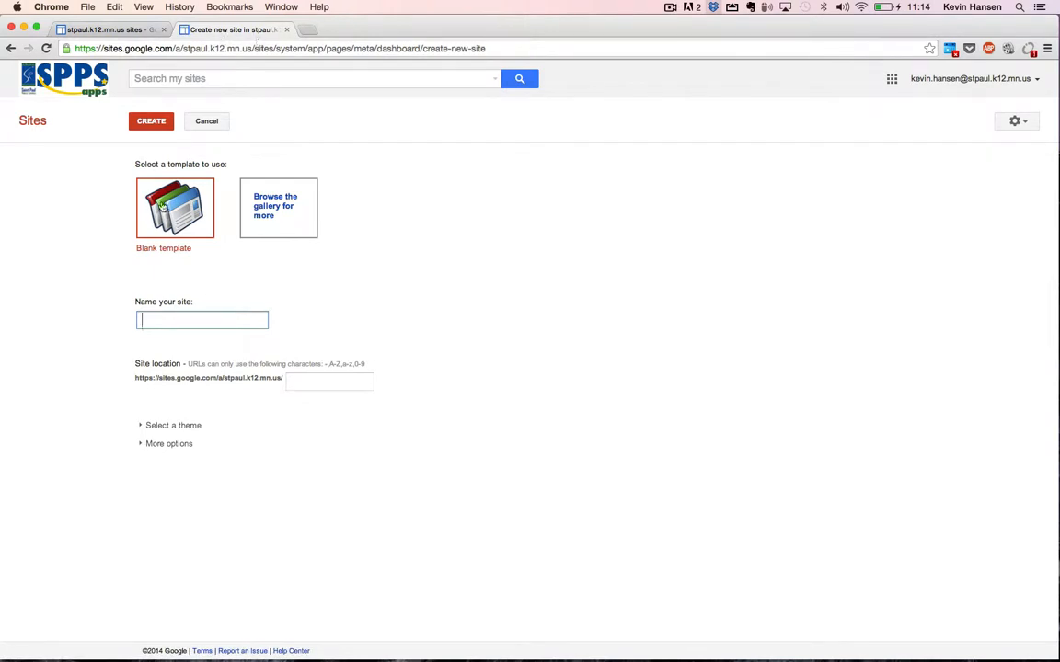
# Pick the OWL Teacher Website template from the site template gallery.
pyautogui.click(272, 215)
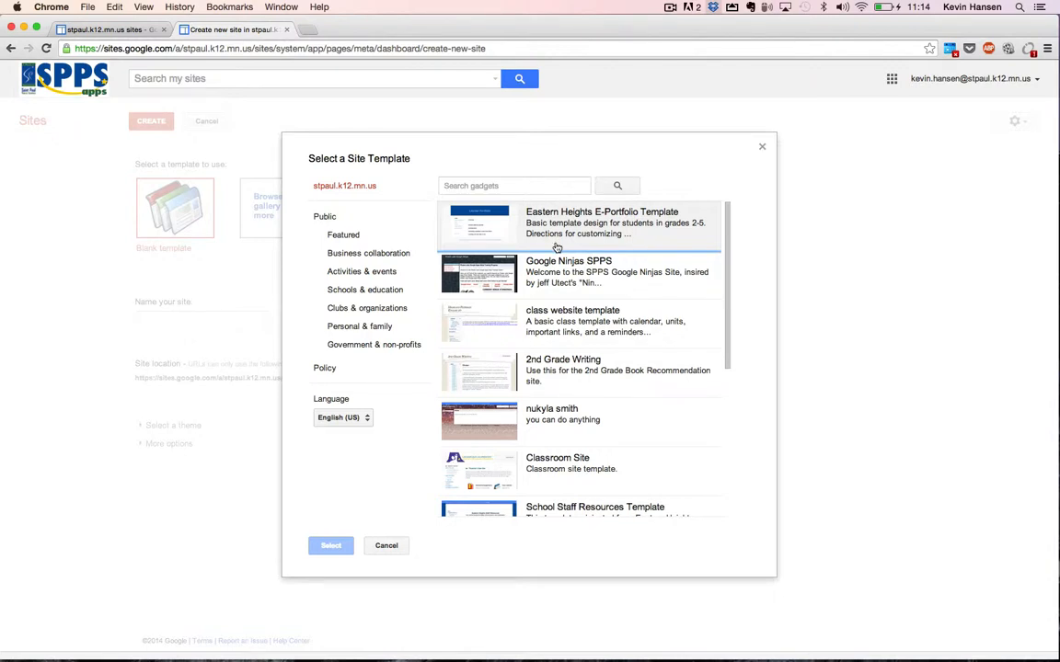
pyautogui.scroll(-3, 557, 248)
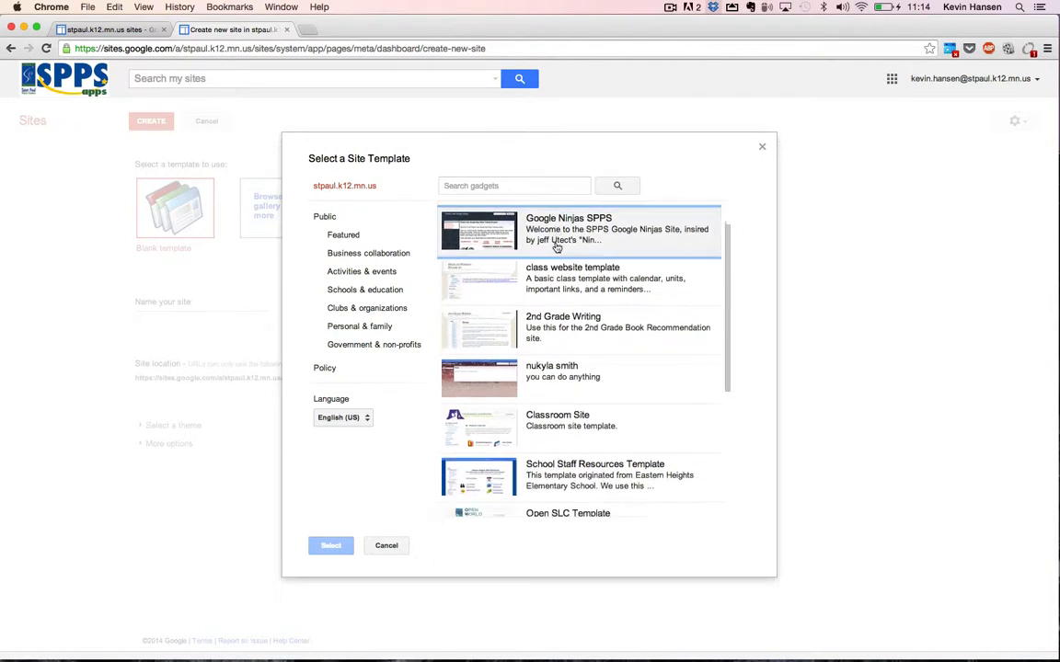
pyautogui.scroll(-4, 557, 248)
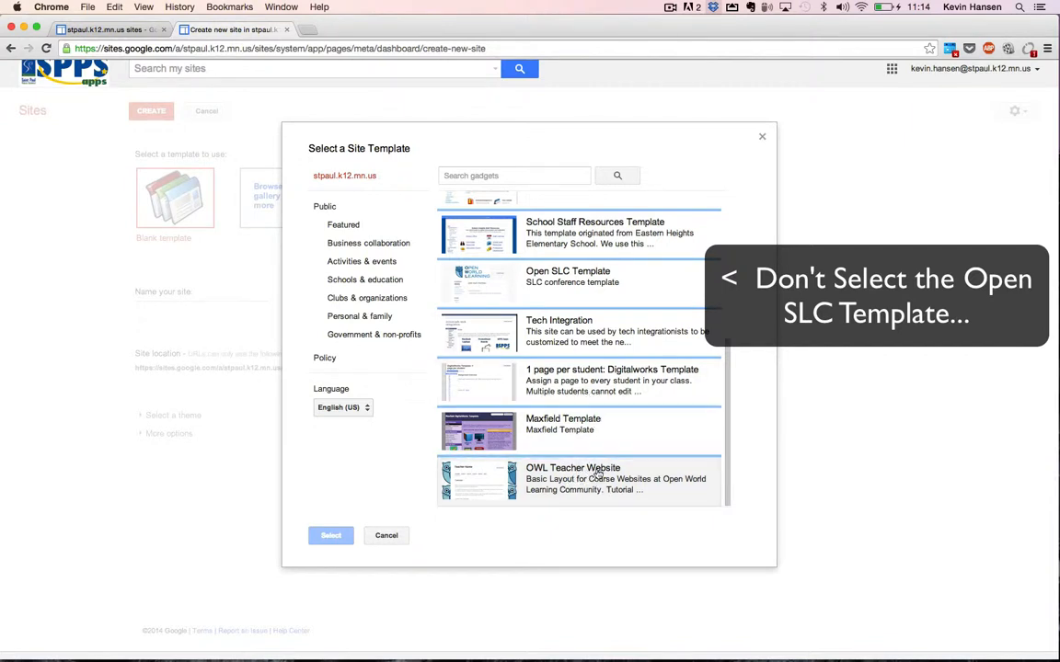
pyautogui.click(597, 474)
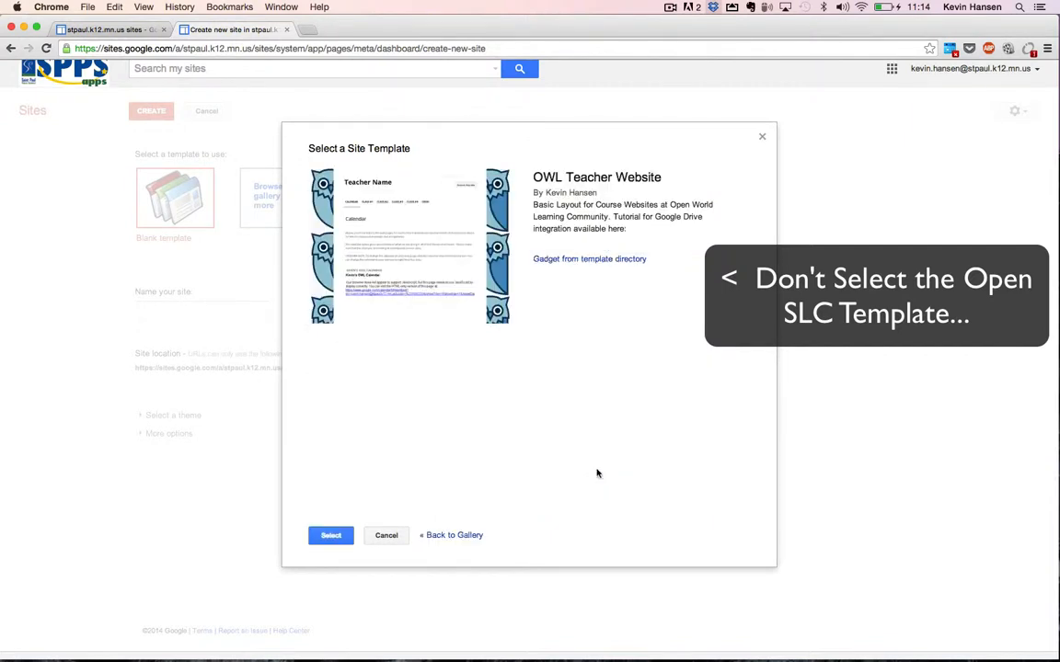
pyautogui.click(328, 536)
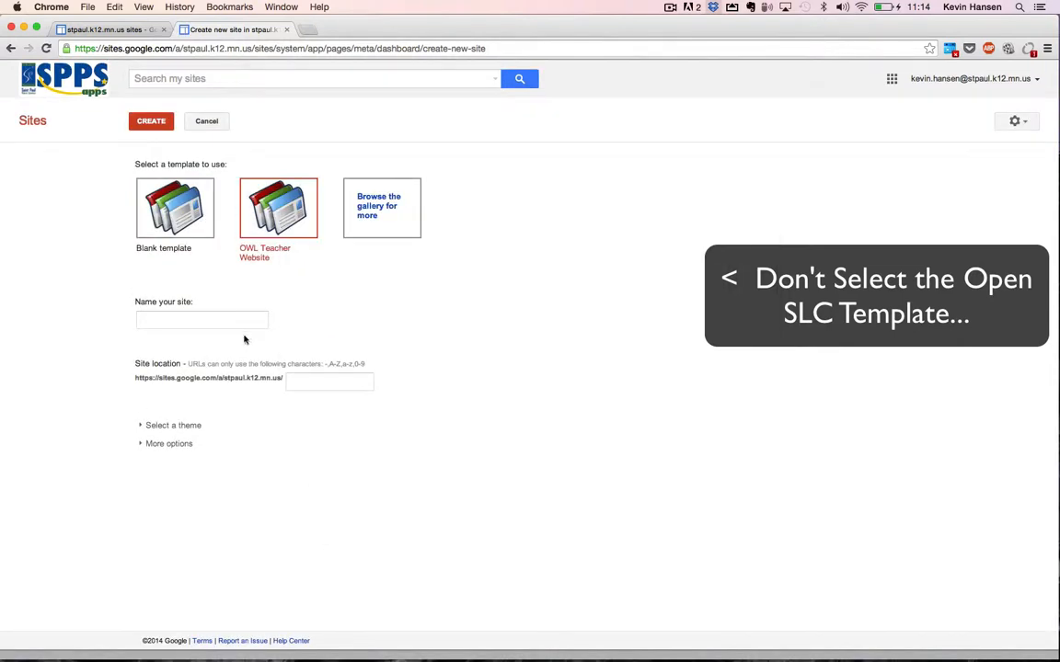
# Name the new site after the teacher and create it at the matching site address.
pyautogui.click(234, 327)
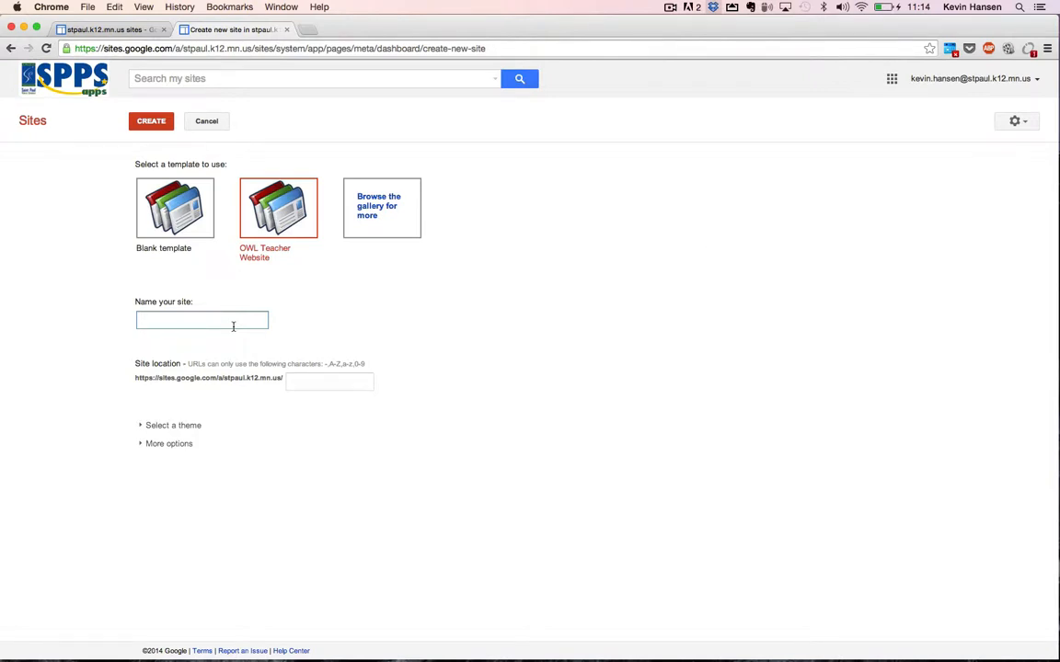
pyautogui.press('Tab')
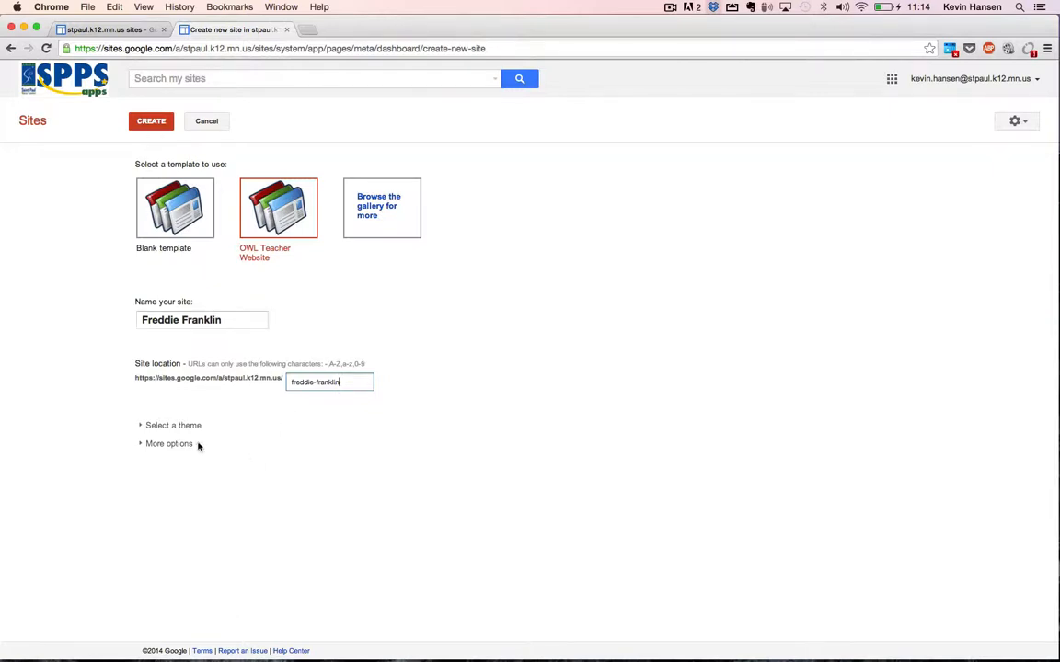
pyautogui.click(158, 123)
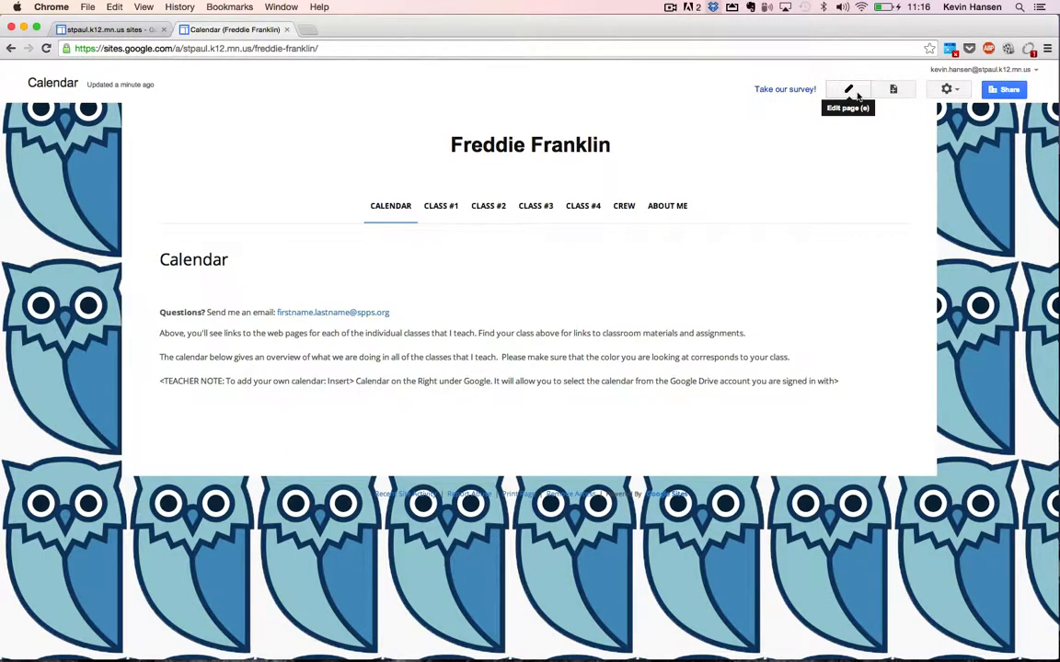
# Change the Calendar page email link's display text to the teacher's own email address.
pyautogui.click(857, 95)
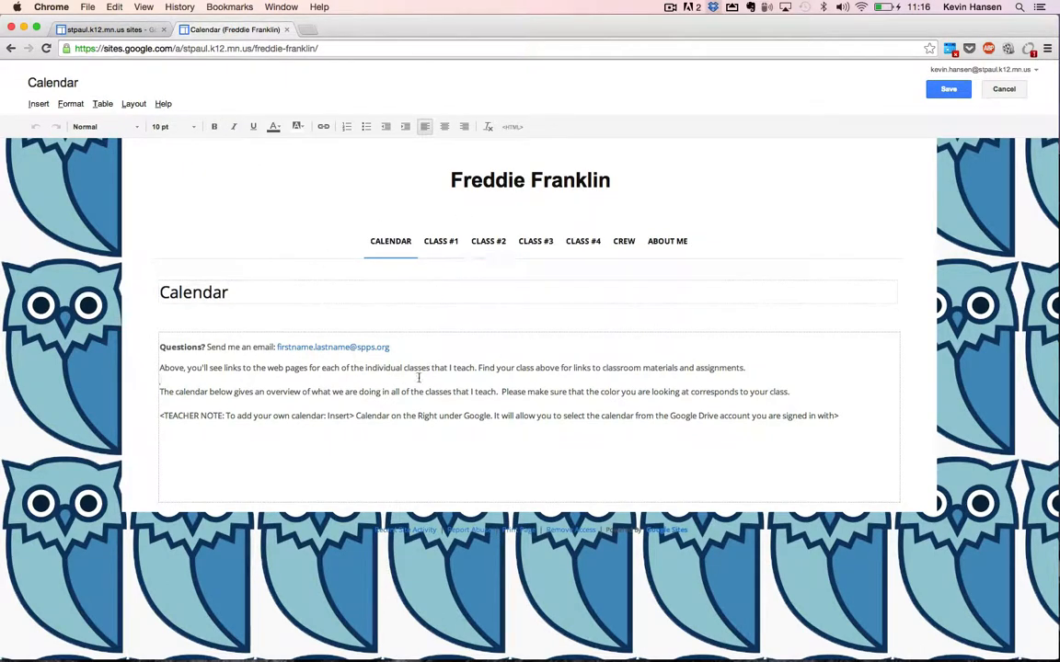
pyautogui.click(346, 347)
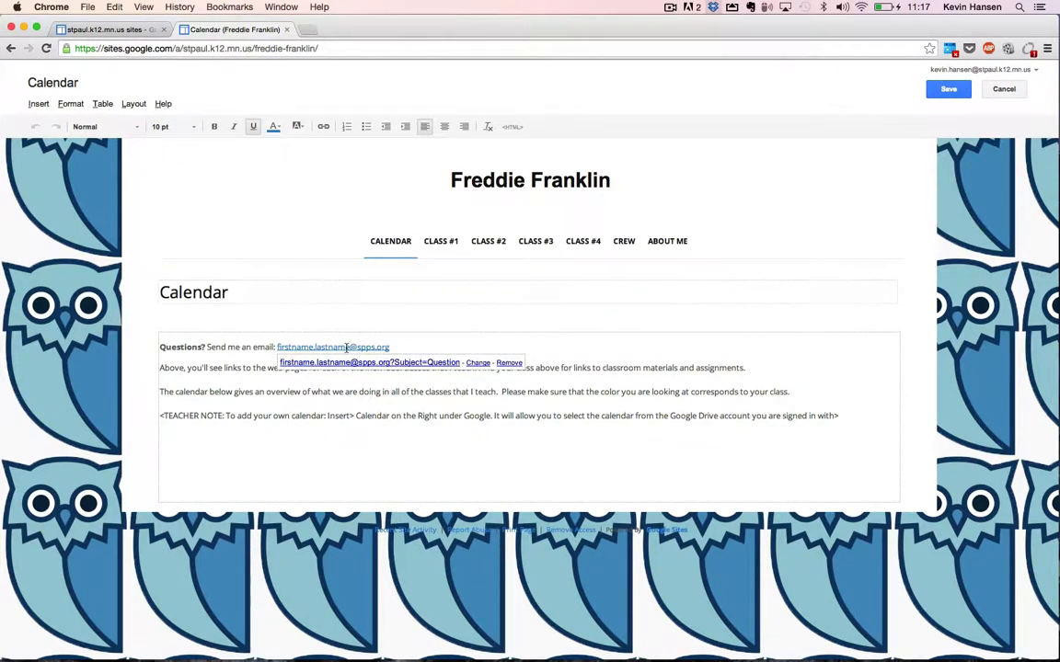
pyautogui.click(481, 364)
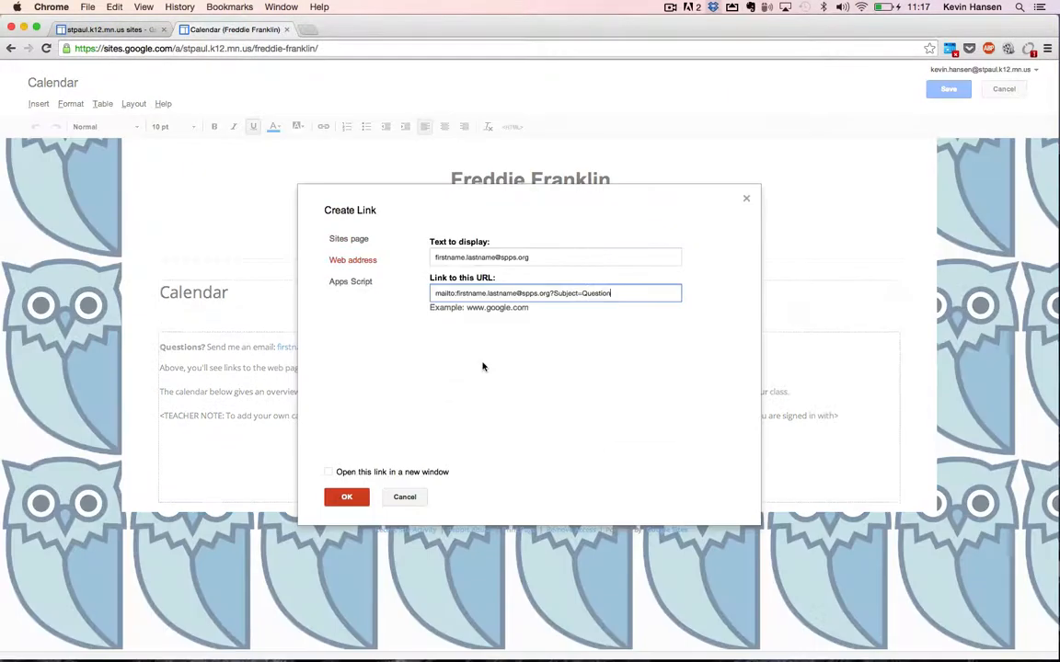
pyautogui.click(463, 258)
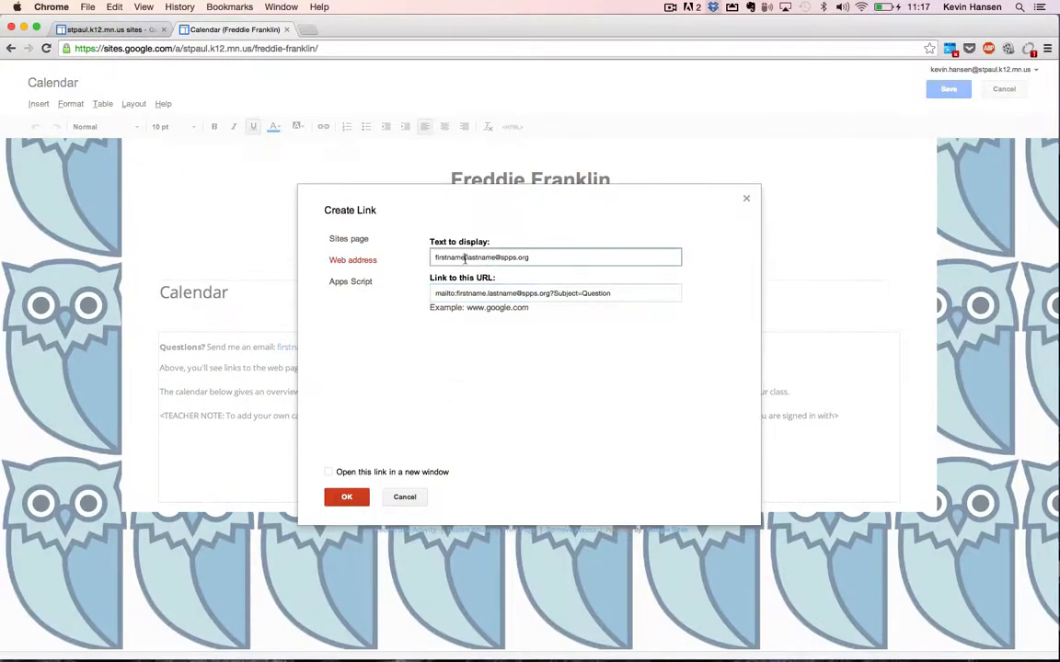
pyautogui.hotkey('alt', 'shift', 'Left')
pyautogui.doubleClick(460, 257)
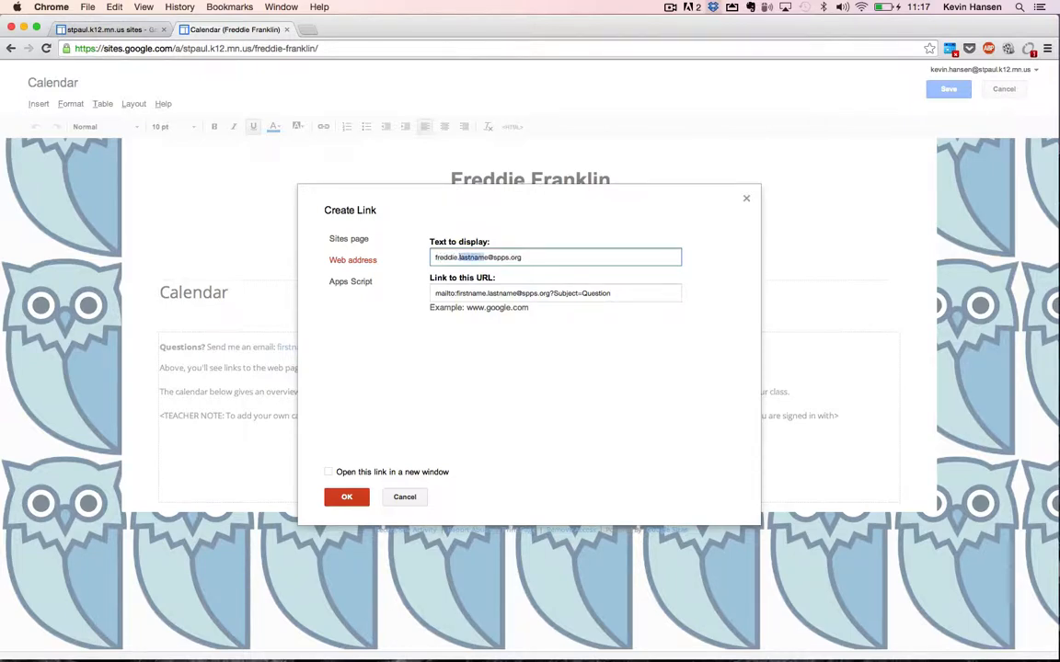
pyautogui.tripleClick(449, 257)
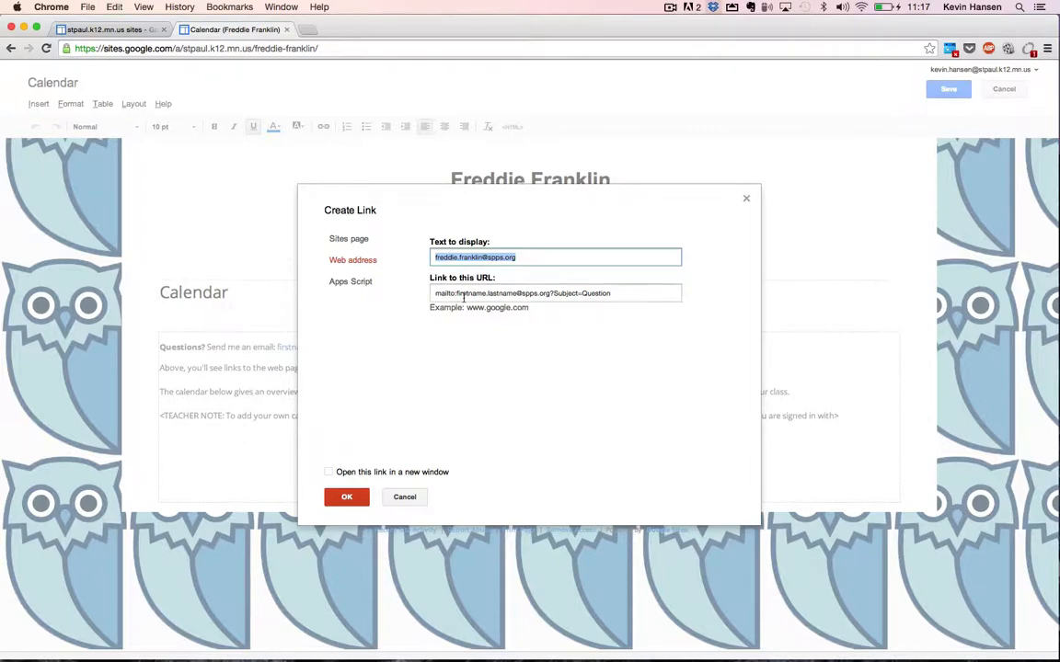
# Point the link's mailto target at the same address, confirm it, and save the page.
pyautogui.moveTo(455, 294); pyautogui.dragTo(549, 295)
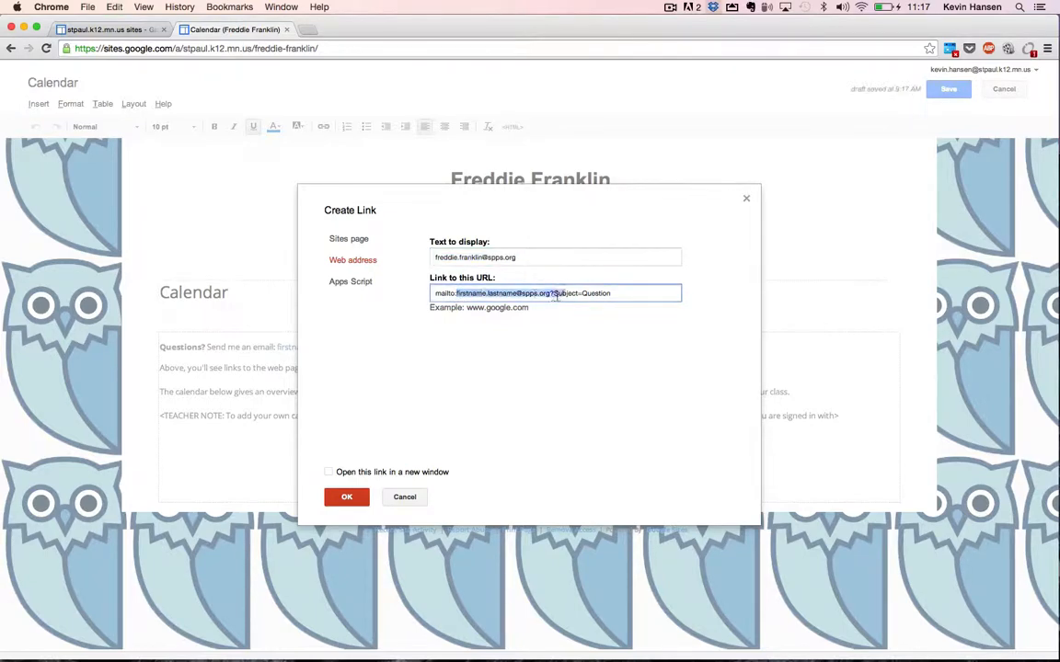
pyautogui.press('super+c')
pyautogui.press('super+v')
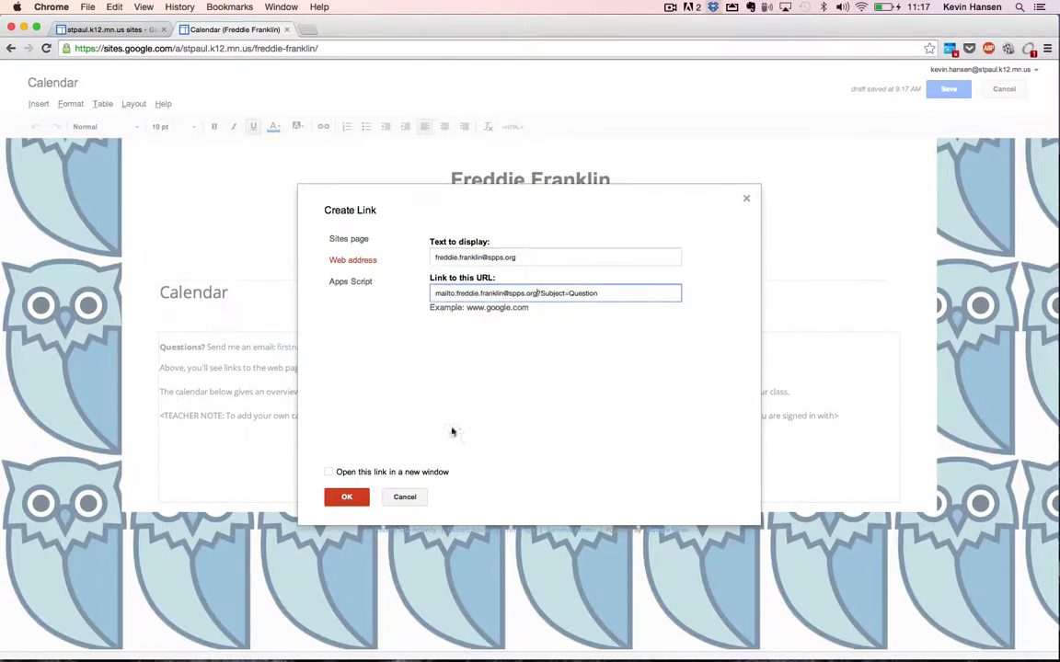
pyautogui.click(360, 494)
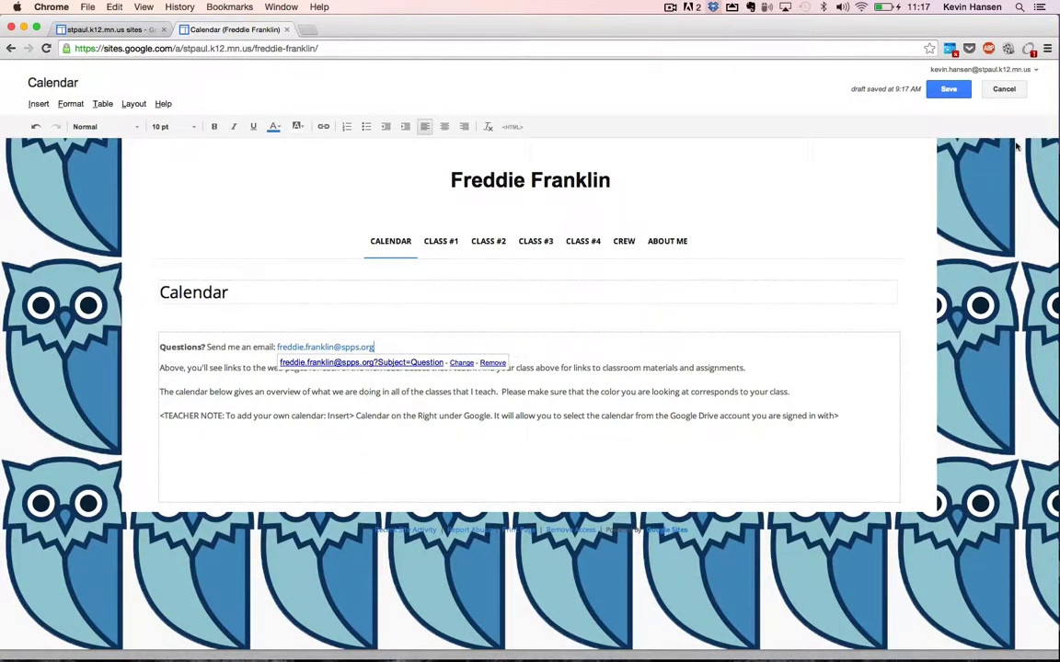
pyautogui.click(949, 88)
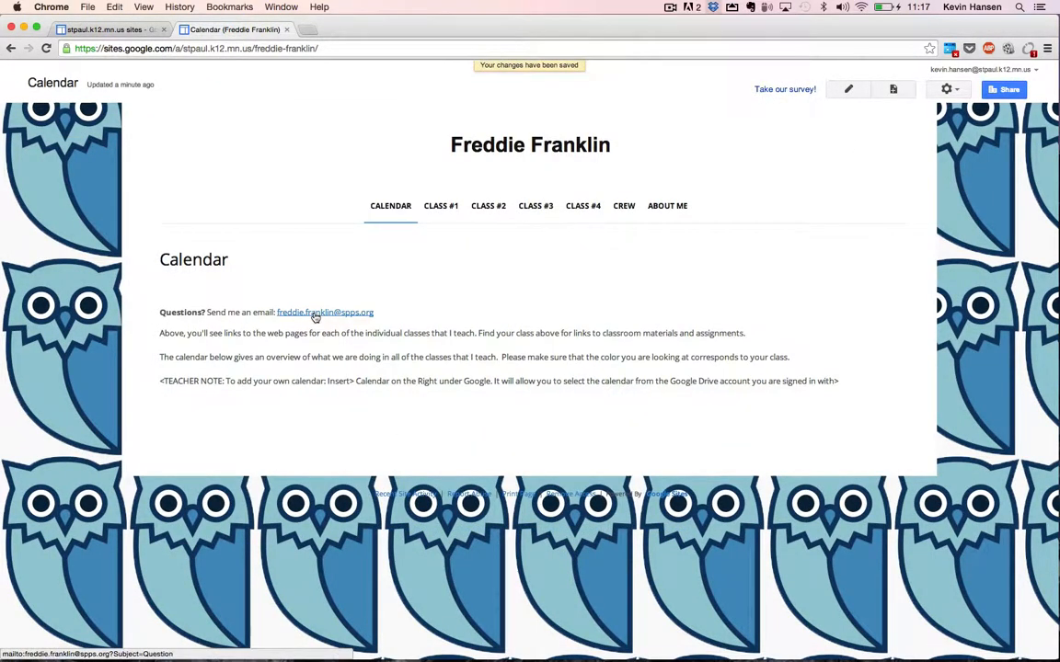
pyautogui.click(315, 315)
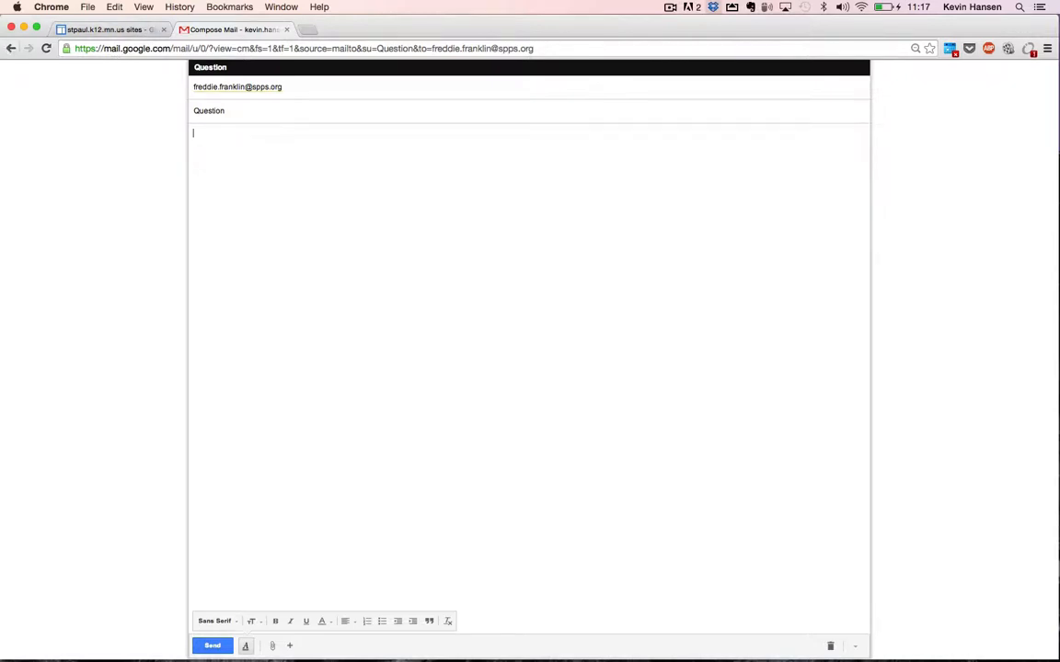
pyautogui.click(11, 48)
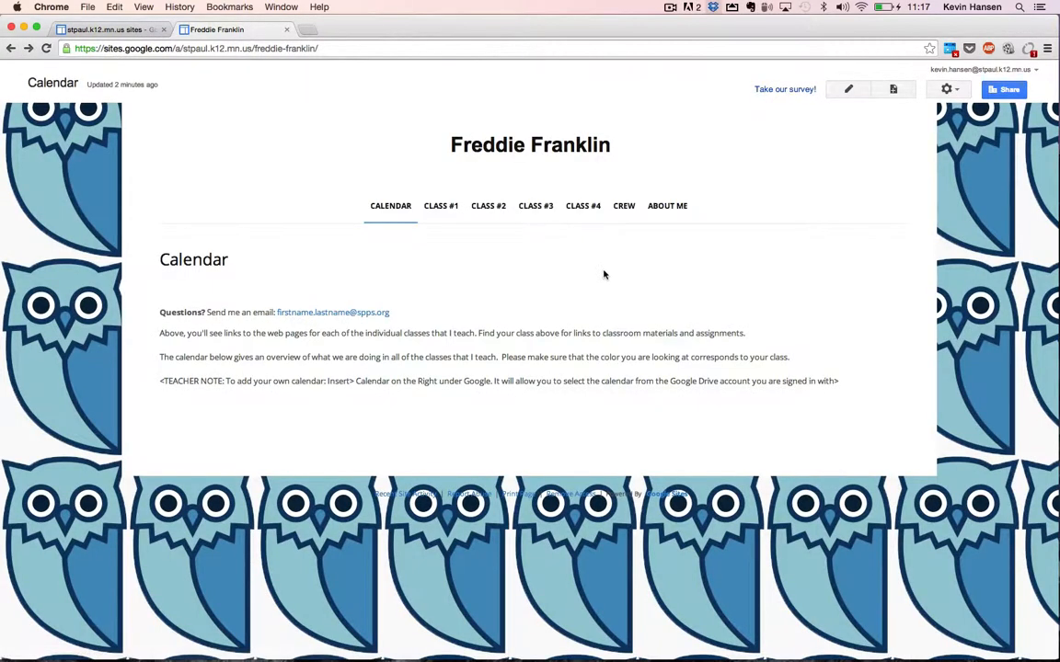
# Delete the TEACHER NOTE line about adding a calendar and bring up the Insert menu.
pyautogui.click(848, 90)
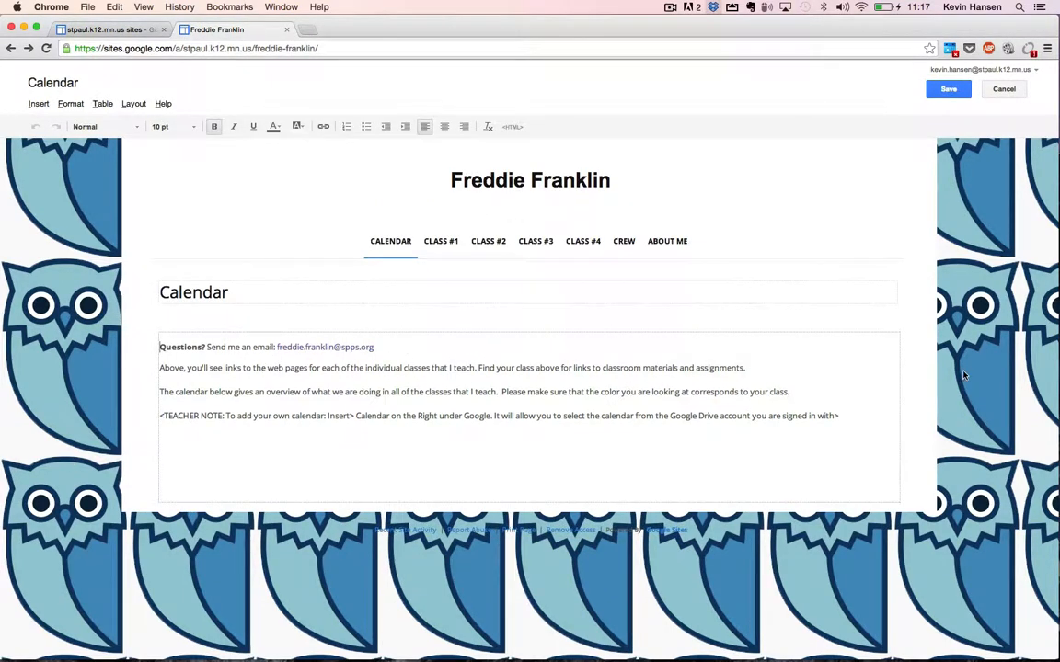
pyautogui.moveTo(820, 395); pyautogui.dragTo(142, 369)
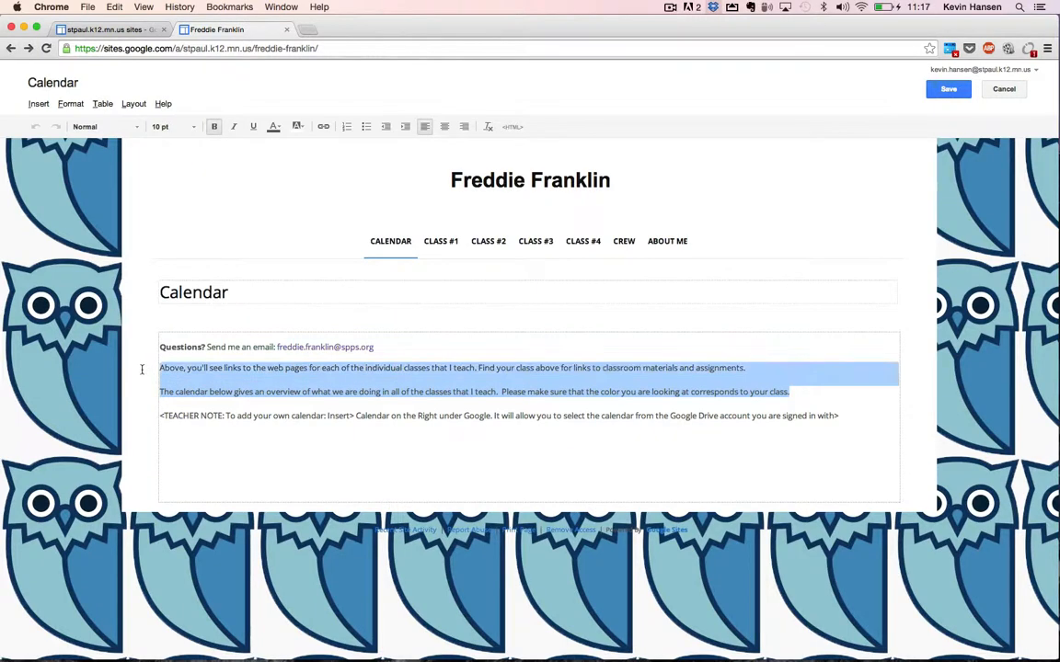
pyautogui.click(401, 418)
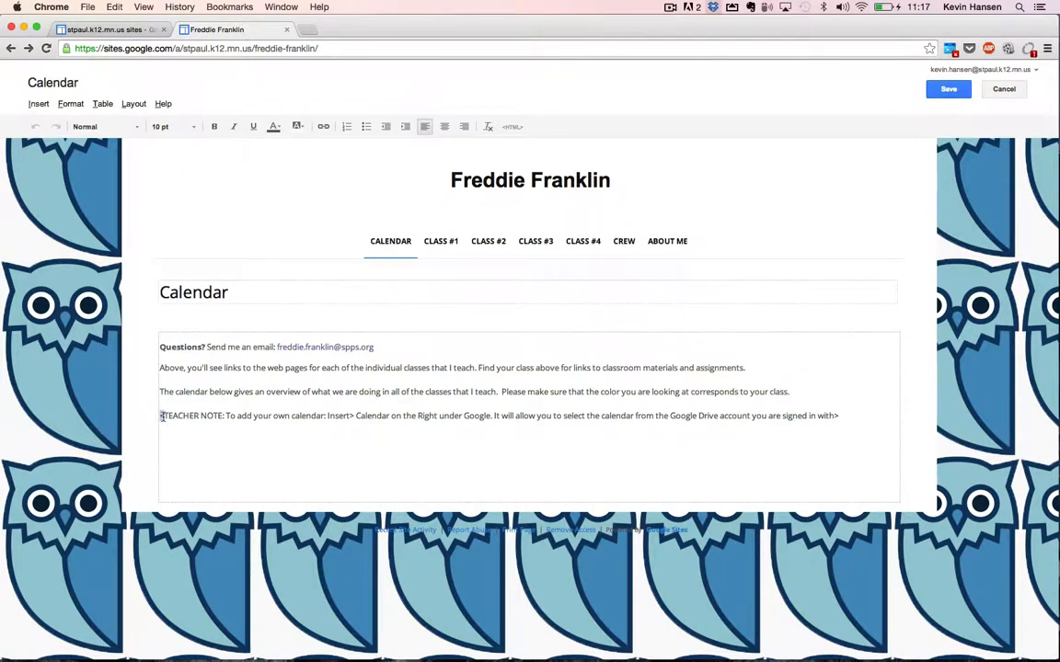
pyautogui.moveTo(160, 415); pyautogui.dragTo(166, 425)
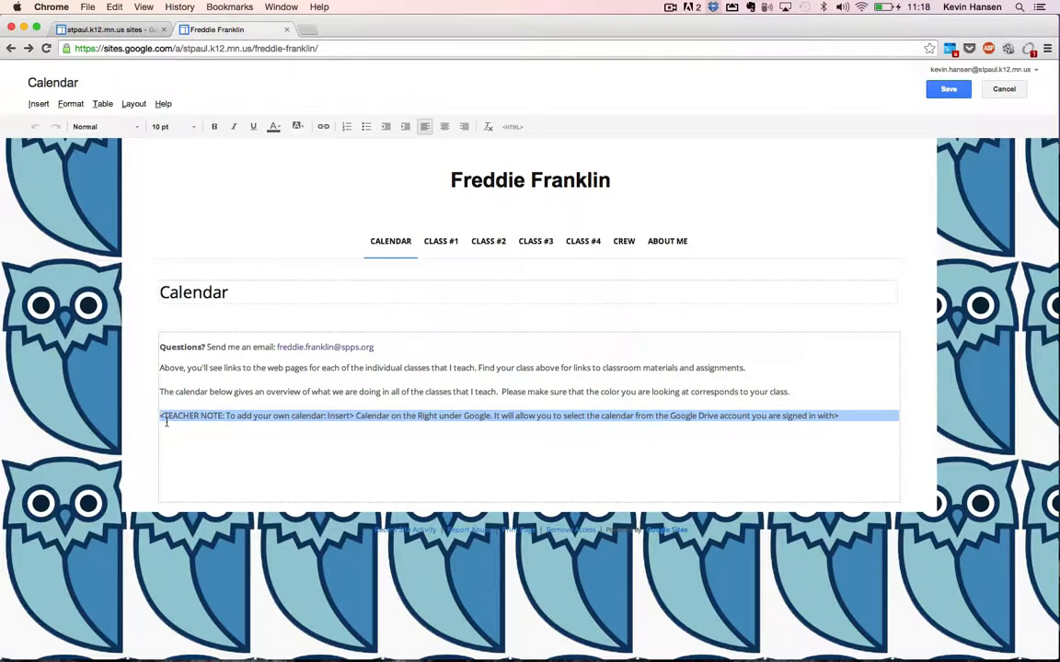
pyautogui.press('Delete')
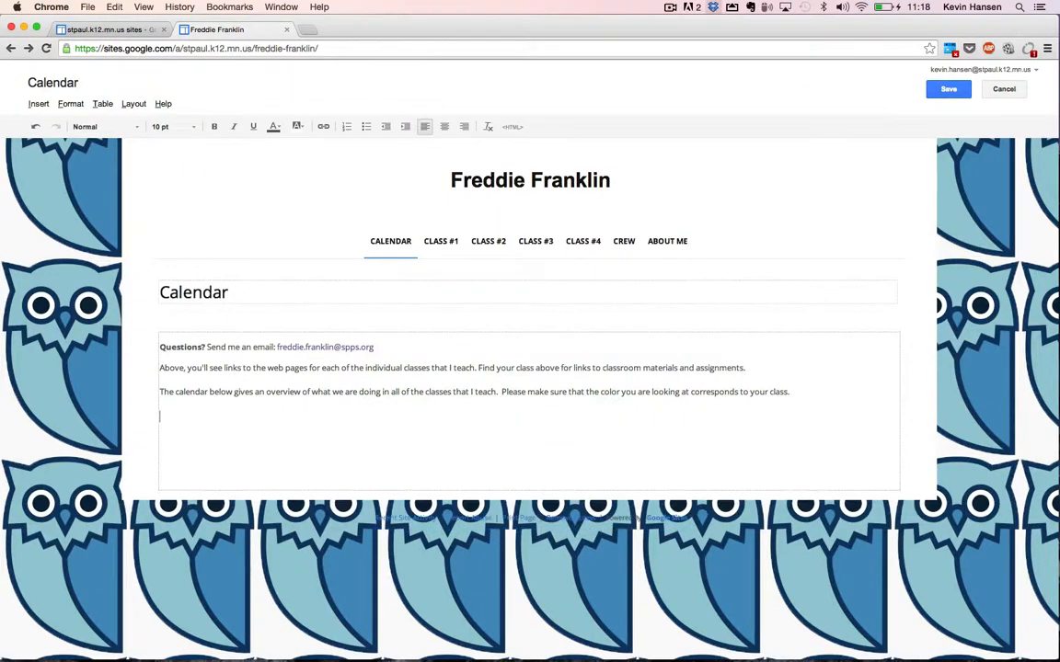
pyautogui.click(35, 107)
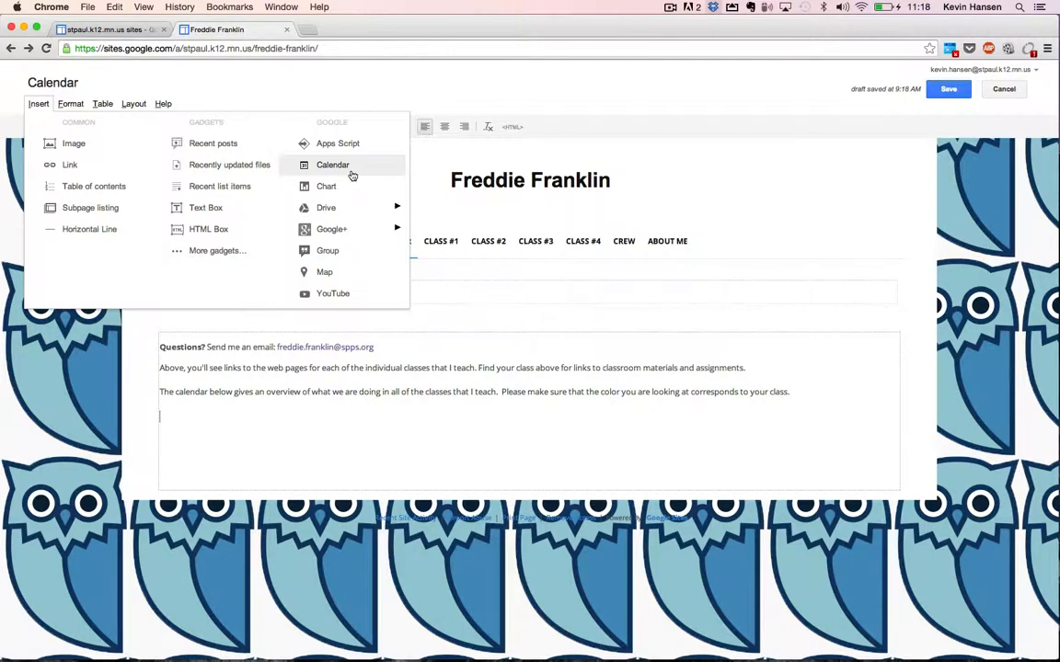
# Embed the OWL Calendar below the intro text and save the Calendar page.
pyautogui.click(333, 165)
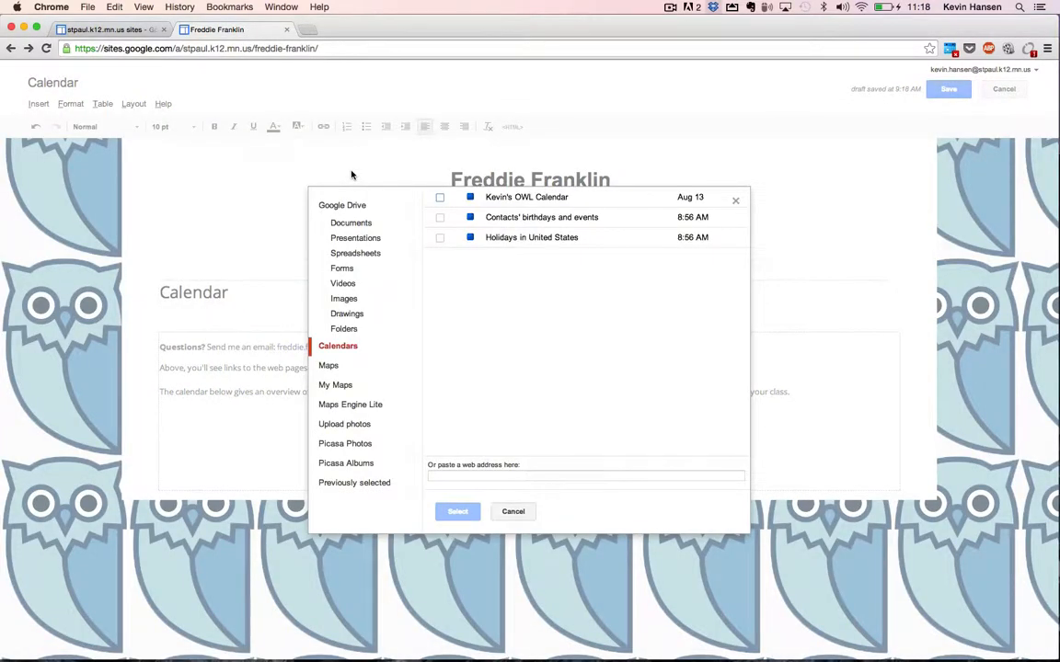
pyautogui.click(440, 200)
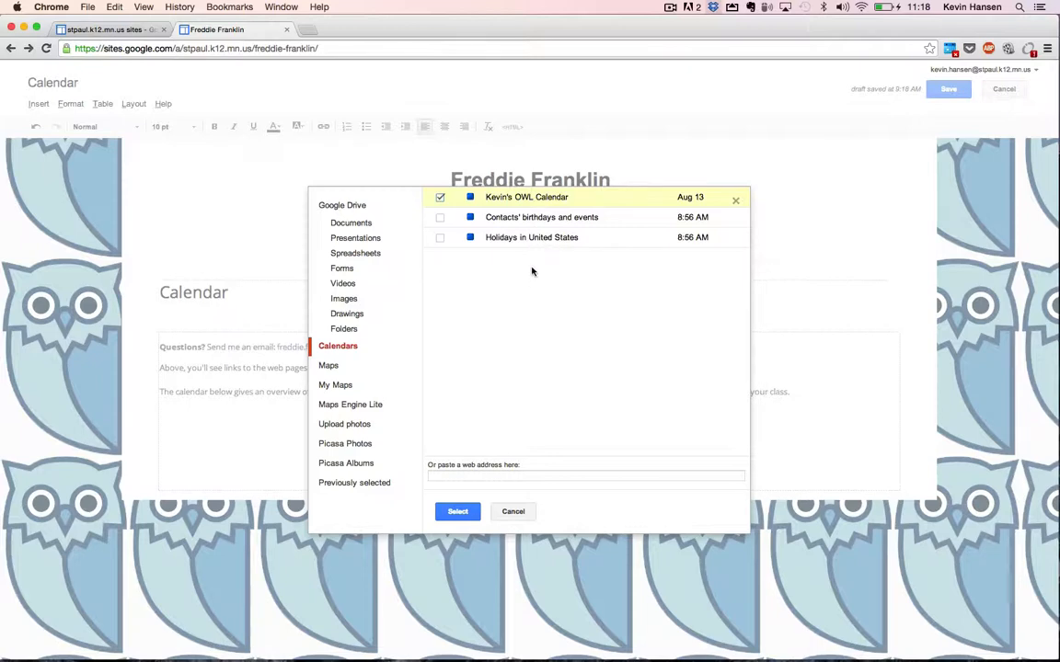
pyautogui.click(473, 513)
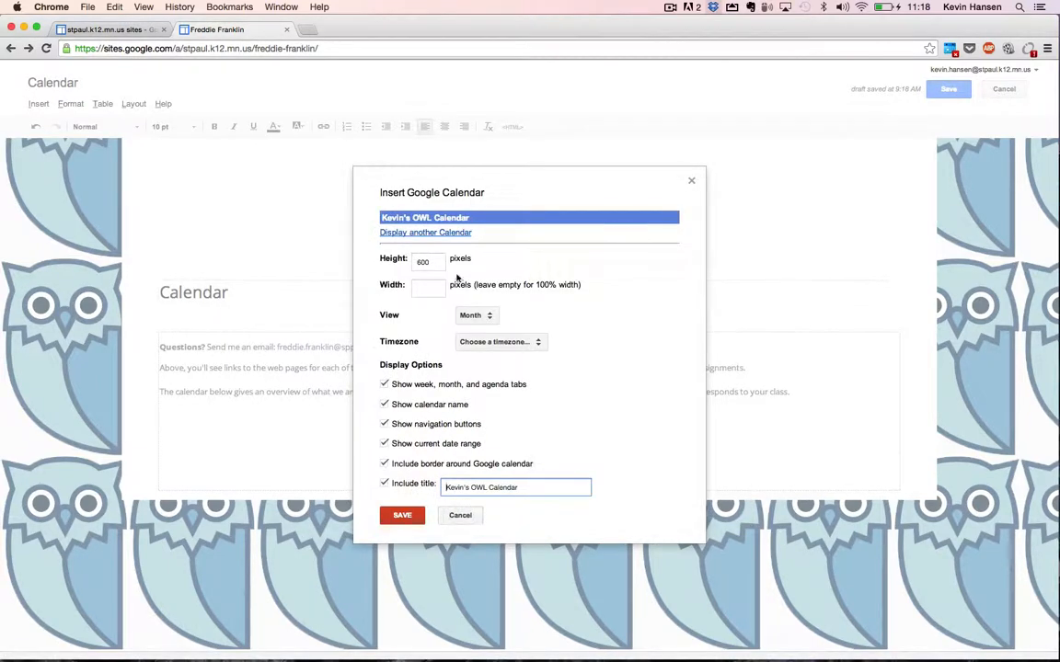
pyautogui.click(411, 516)
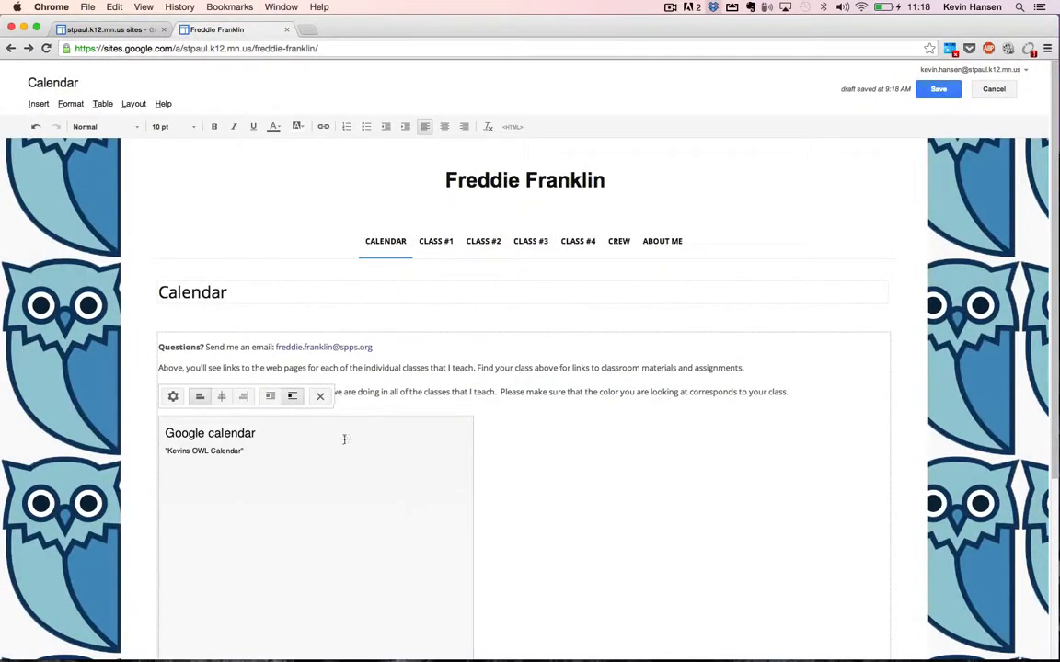
pyautogui.scroll(-5, 319, 547)
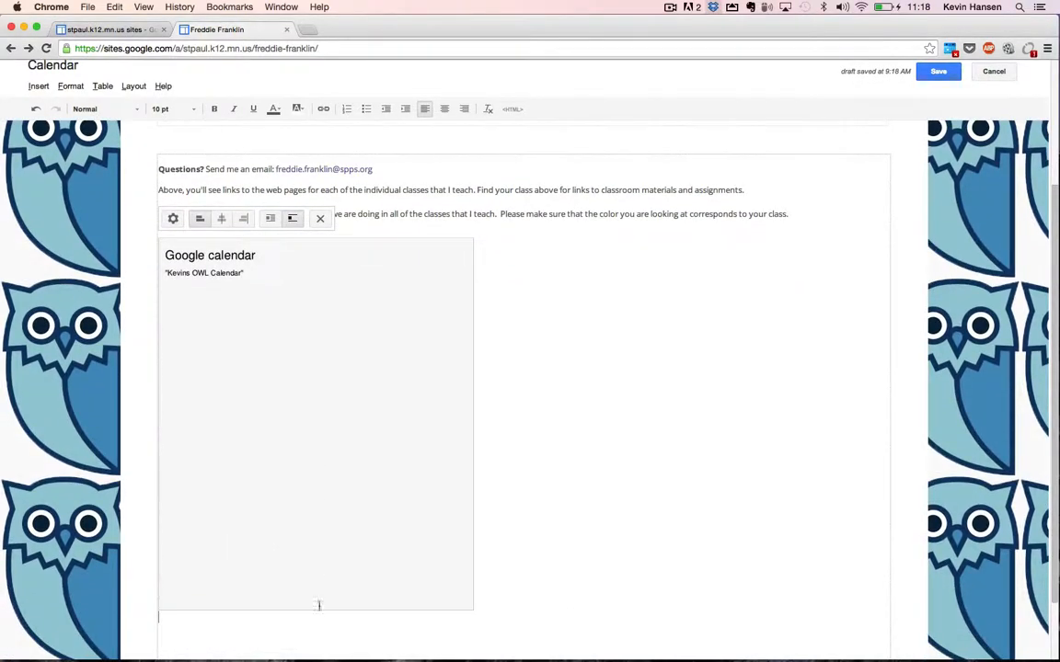
pyautogui.scroll(4, 320, 611)
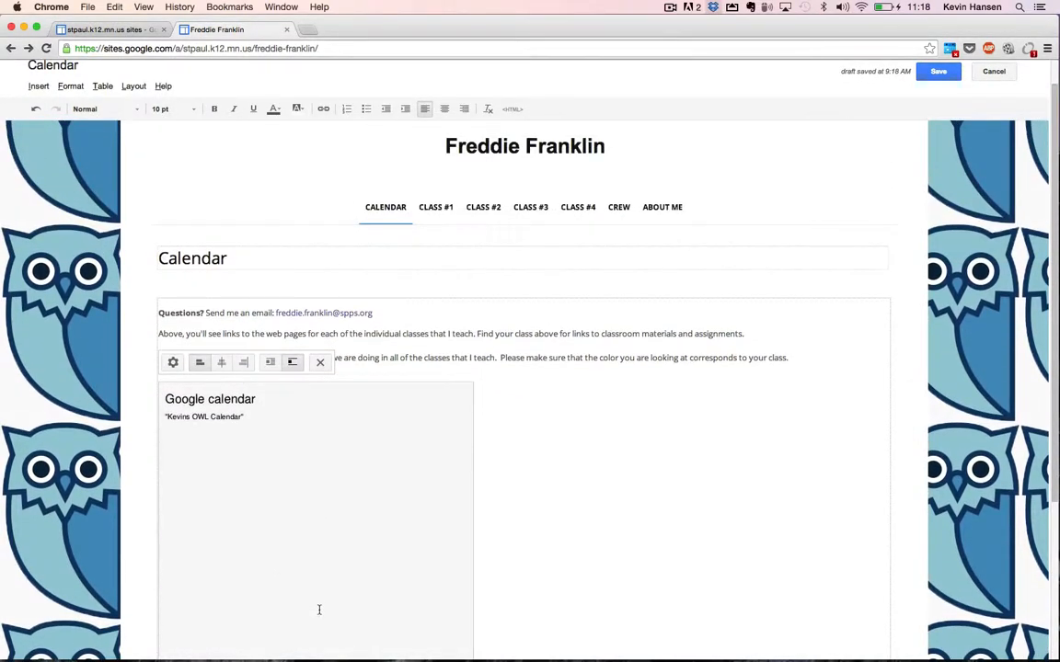
pyautogui.scroll(-6, 320, 610)
pyautogui.scroll(7, 319, 610)
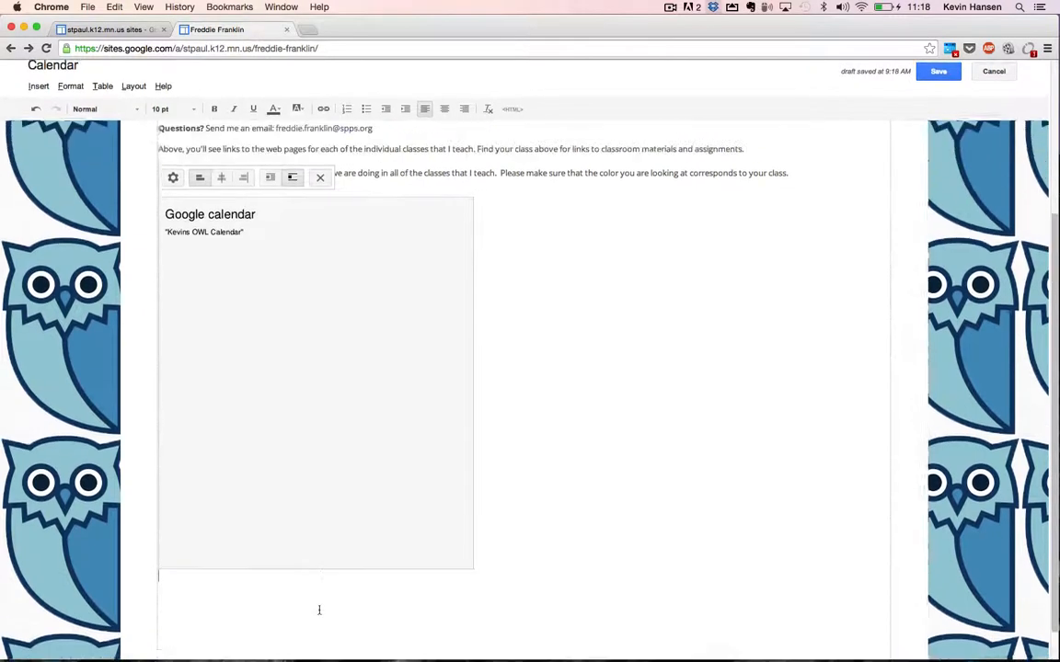
pyautogui.click(939, 90)
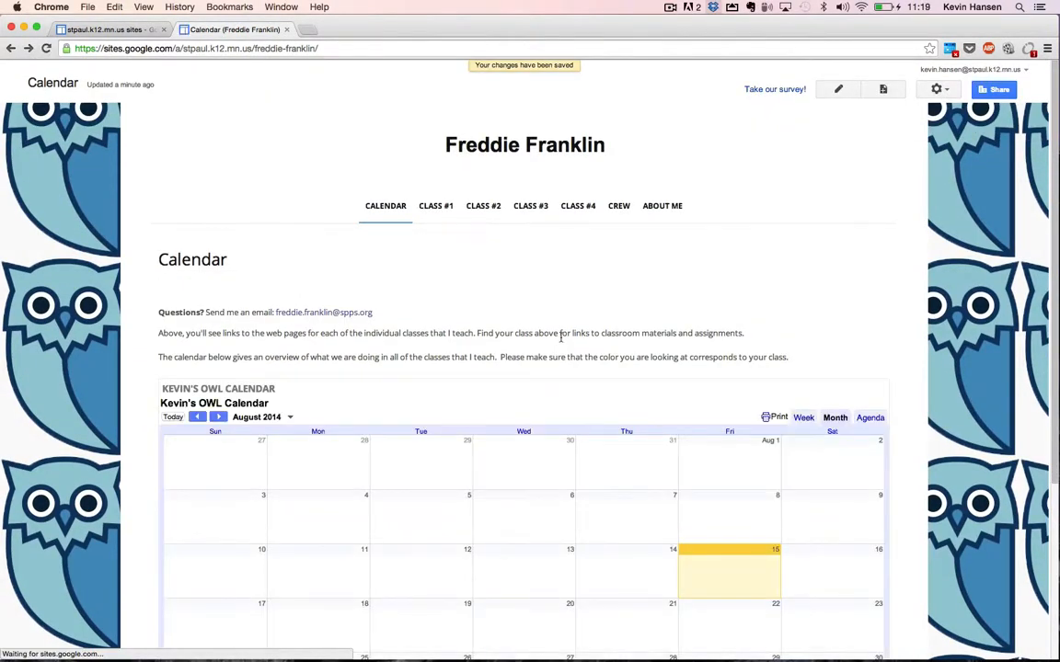
# Check the embedded calendar, then go to the CLASS #1 page.
pyautogui.scroll(-4, 563, 341)
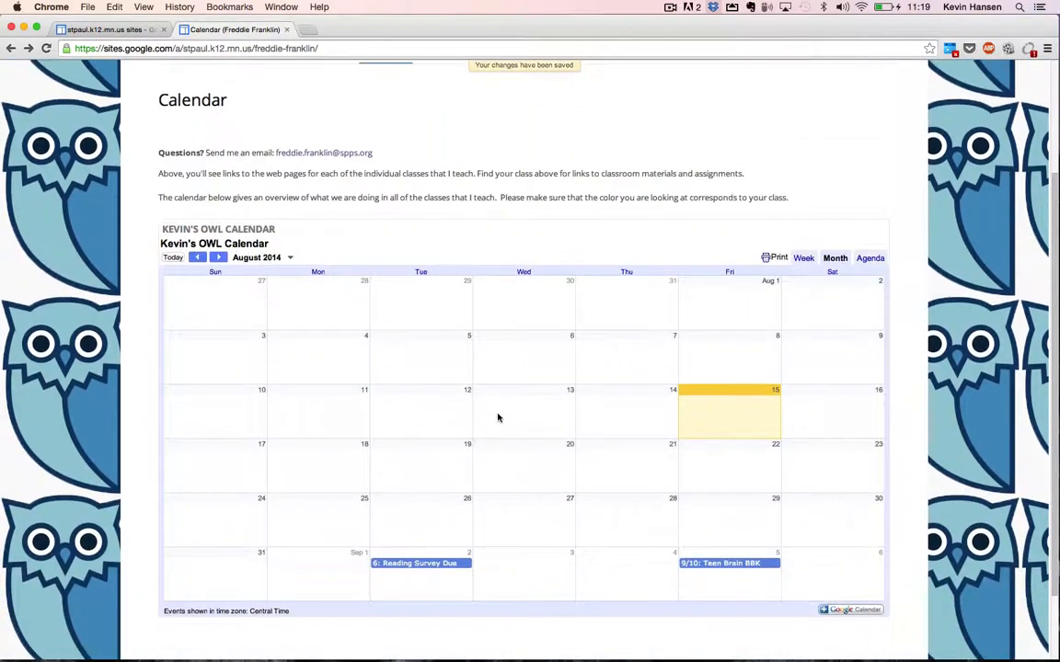
pyautogui.scroll(2, 497, 418)
pyautogui.scroll(2, 515, 396)
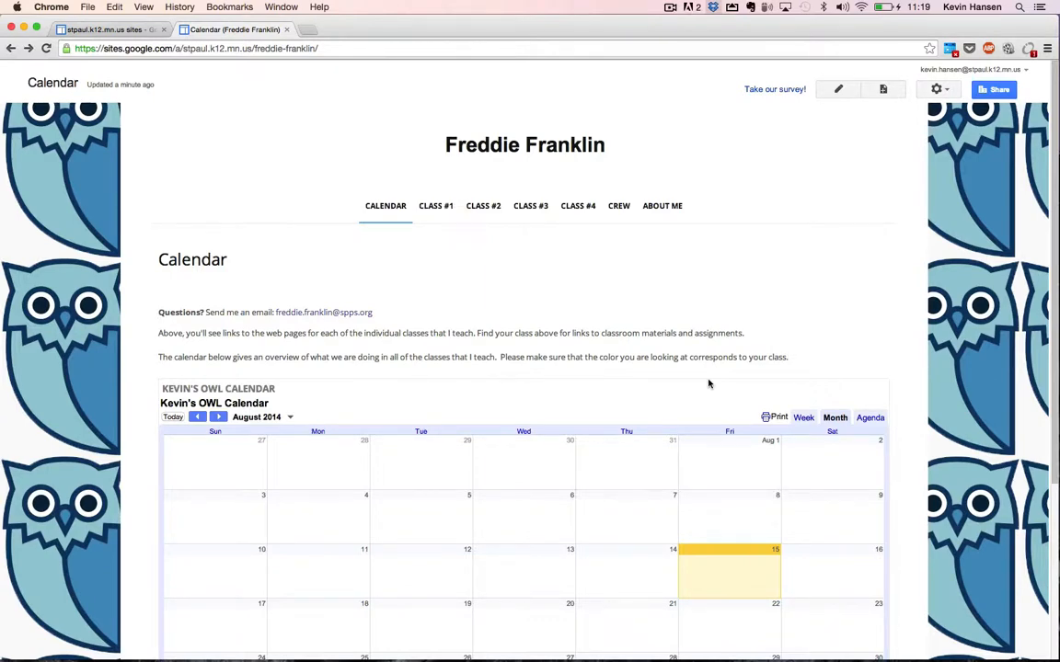
pyautogui.click(434, 208)
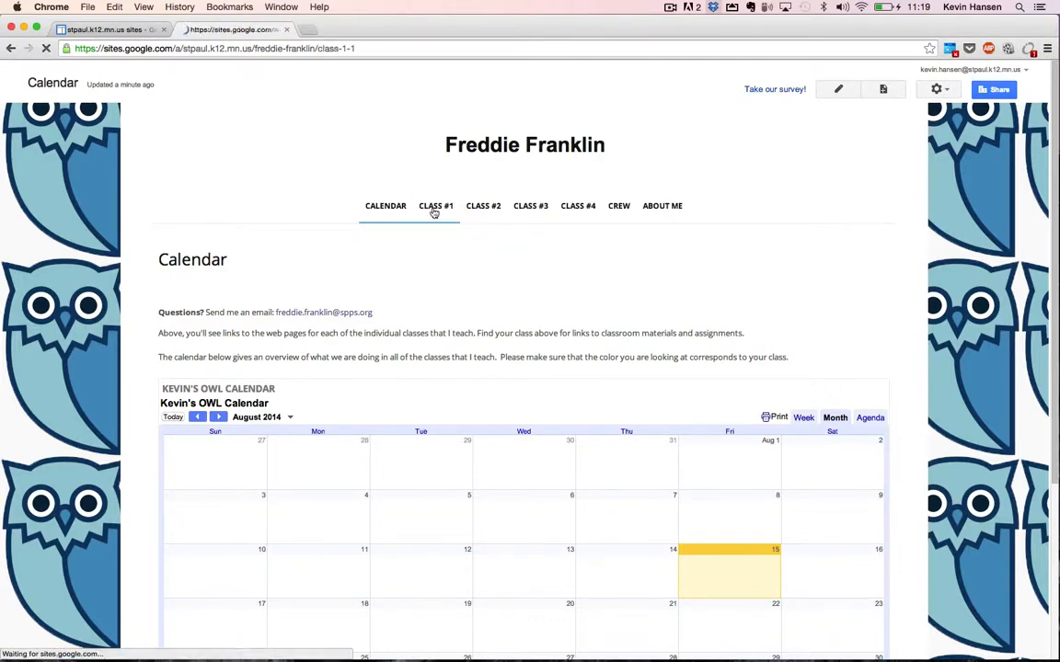
# Retitle the page '7th Grade English', use it in place of 'CLASS #1.', and delete the Quarter lines.
pyautogui.click(847, 91)
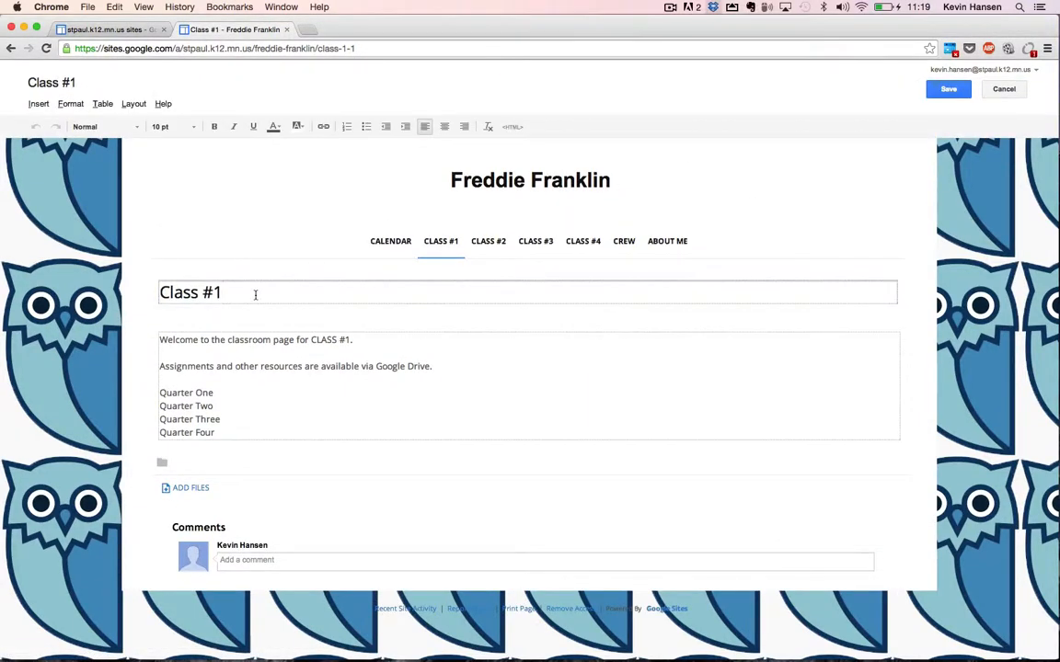
pyautogui.tripleClick(255, 295)
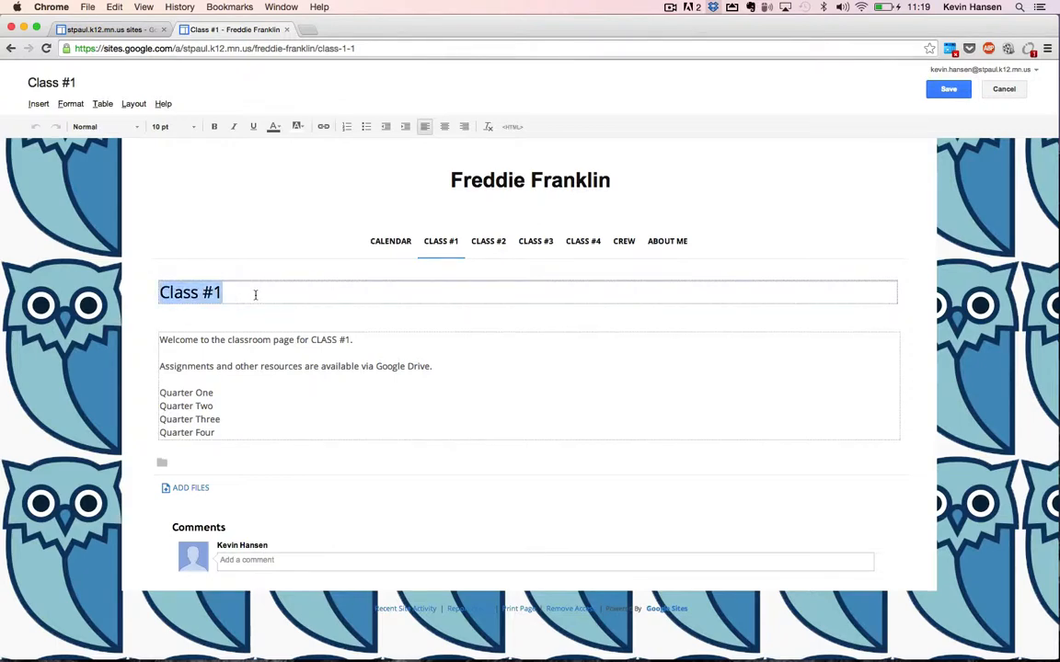
pyautogui.write('7th Grade English')
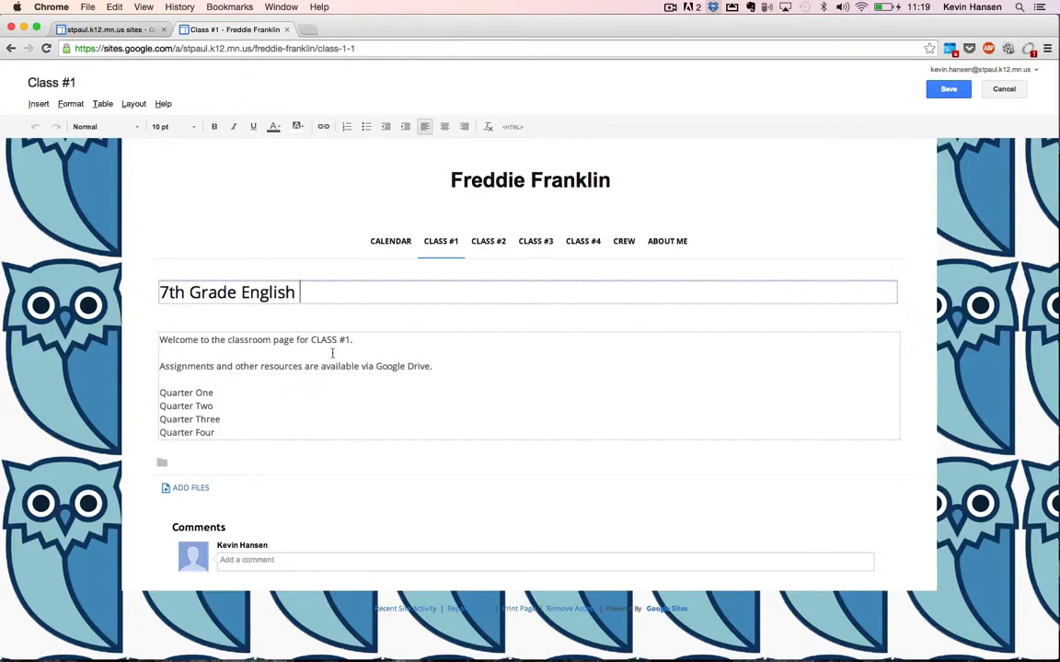
pyautogui.press('super+a')
pyautogui.press('super+c')
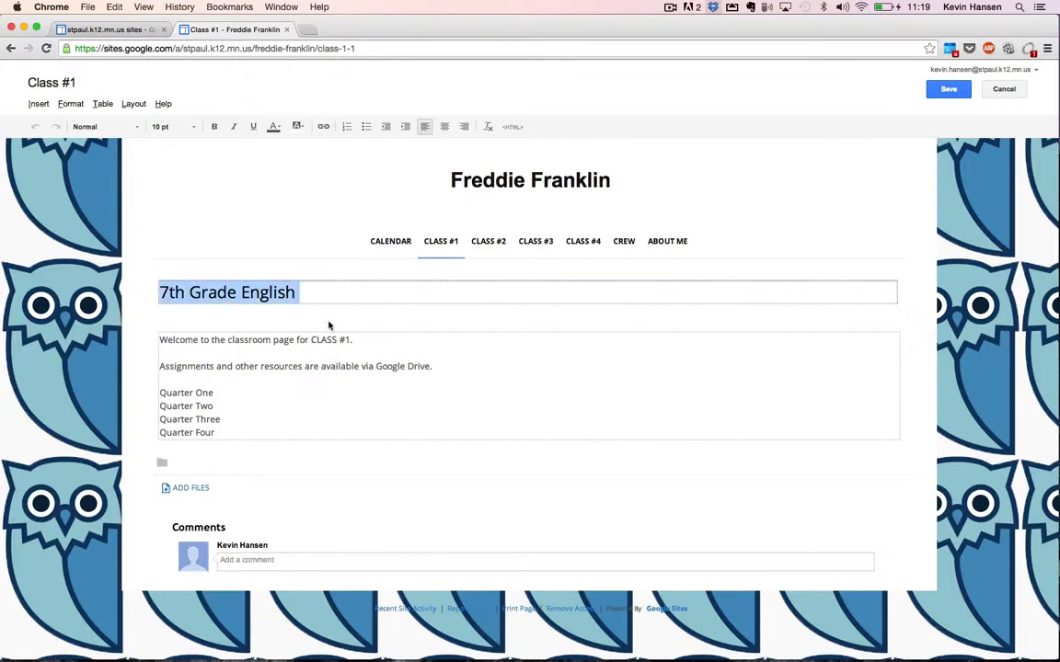
pyautogui.click(311, 339)
pyautogui.hotkey('shift', 'End')
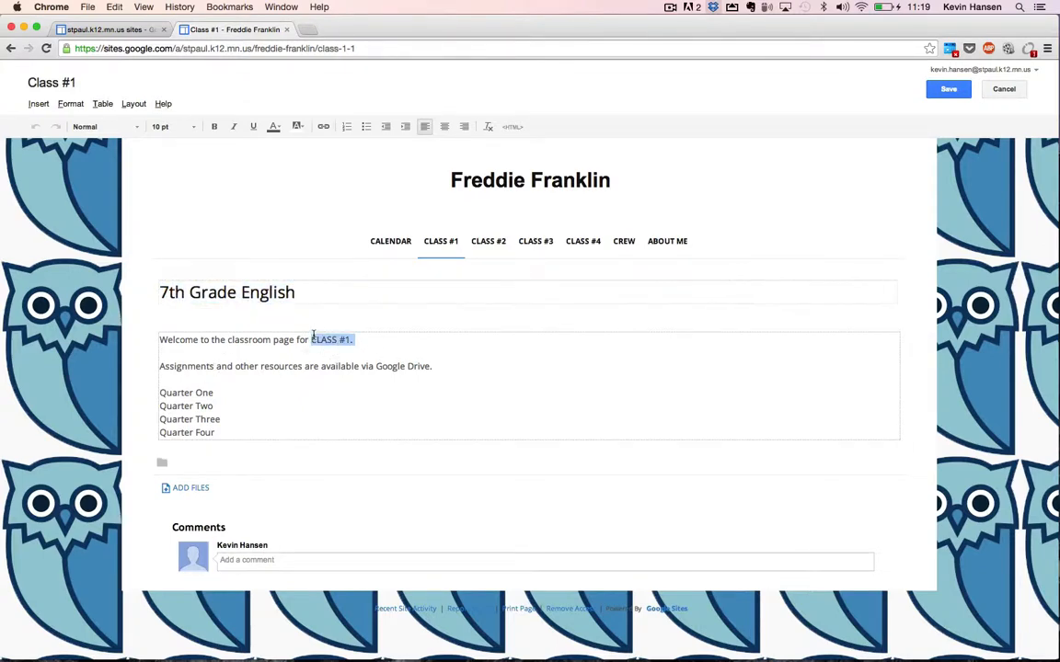
pyautogui.press('super+v')
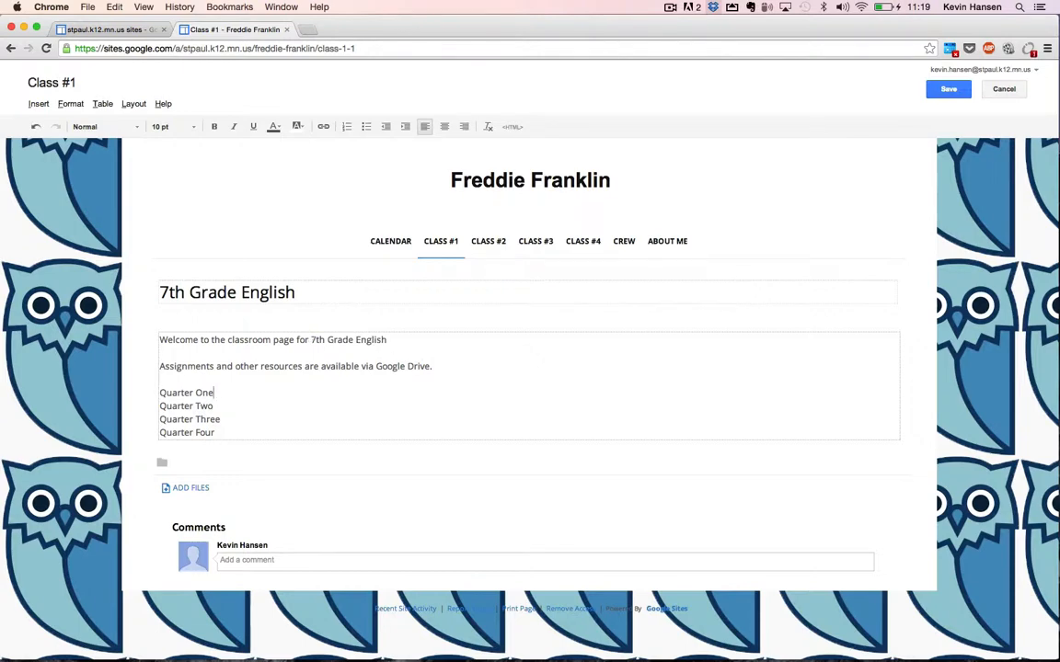
pyautogui.hotkey('shift', 'Down')
pyautogui.hotkey('shift', 'Down')
pyautogui.hotkey('shift', 'Down')
pyautogui.hotkey('shift', 'Down')
pyautogui.press('BackSpace')
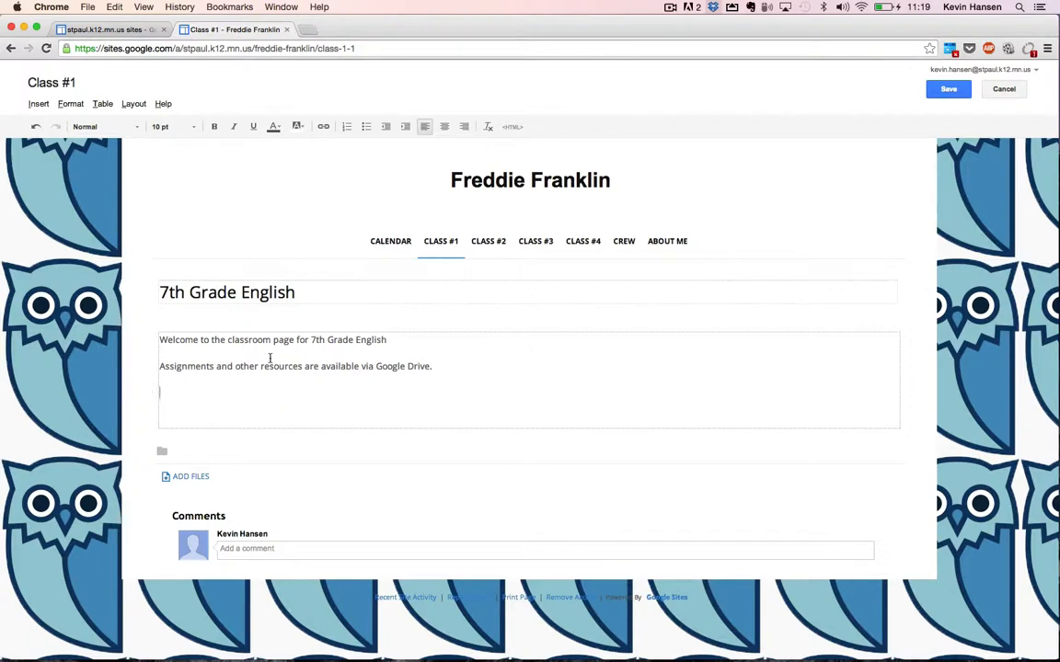
# Pick the 7th English folder through Insert > Drive > Folder for embedding.
pyautogui.click(38, 104)
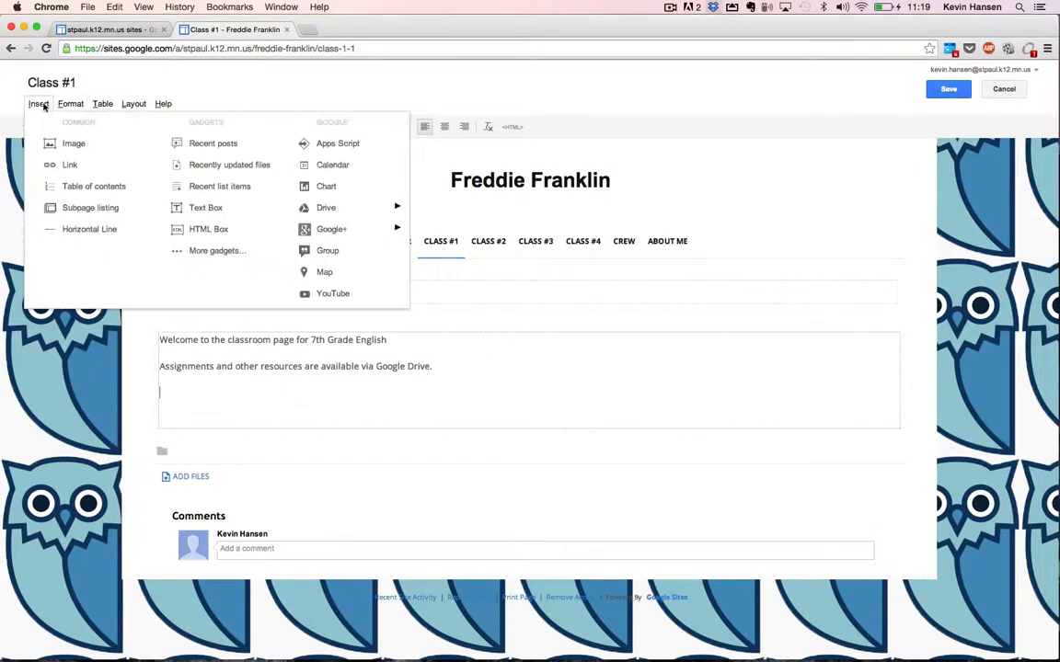
pyautogui.moveTo(324, 208)
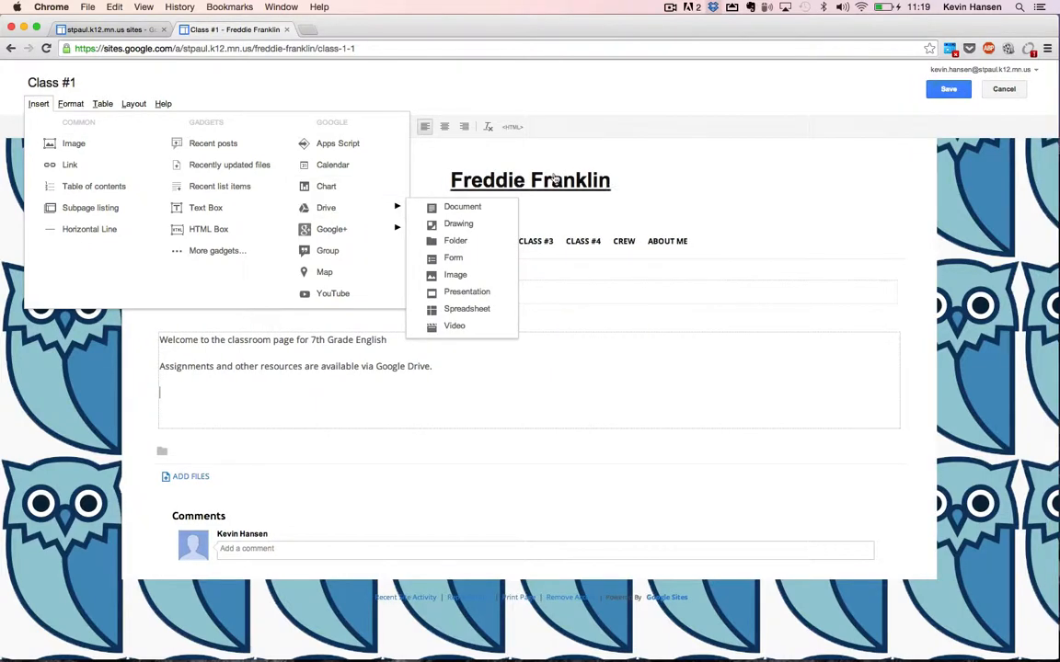
pyautogui.click(440, 241)
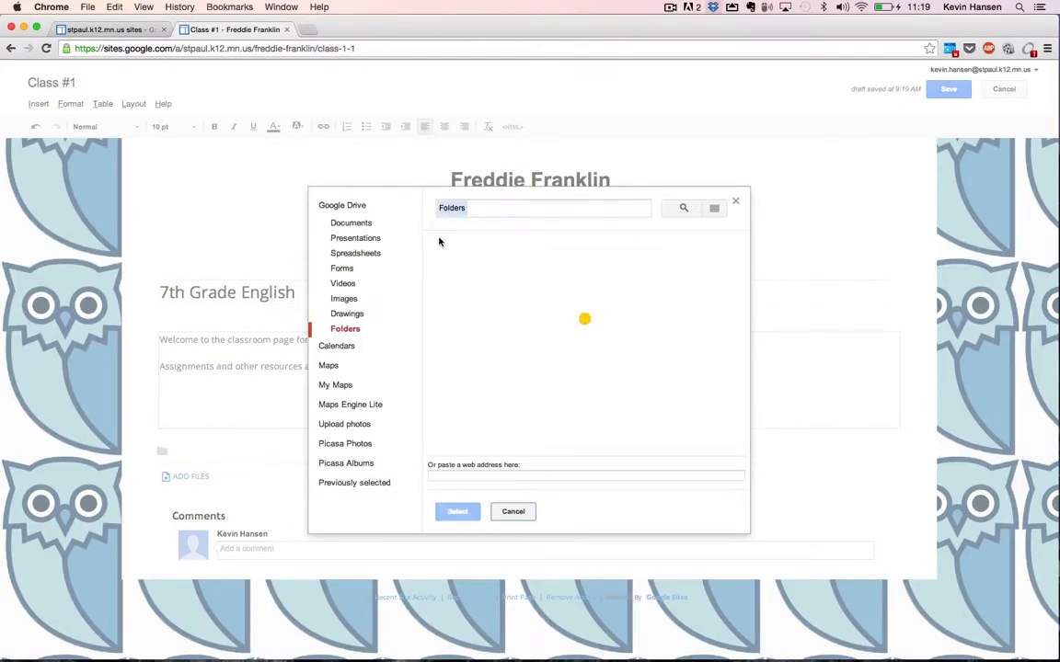
pyautogui.scroll(-5, 565, 316)
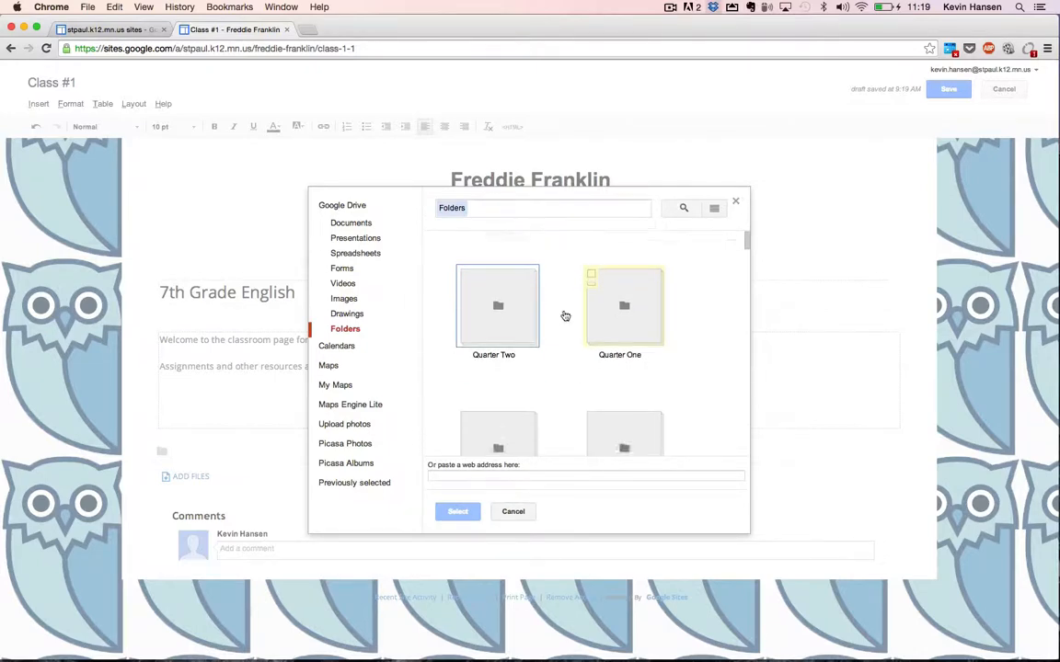
pyautogui.scroll(-5, 565, 316)
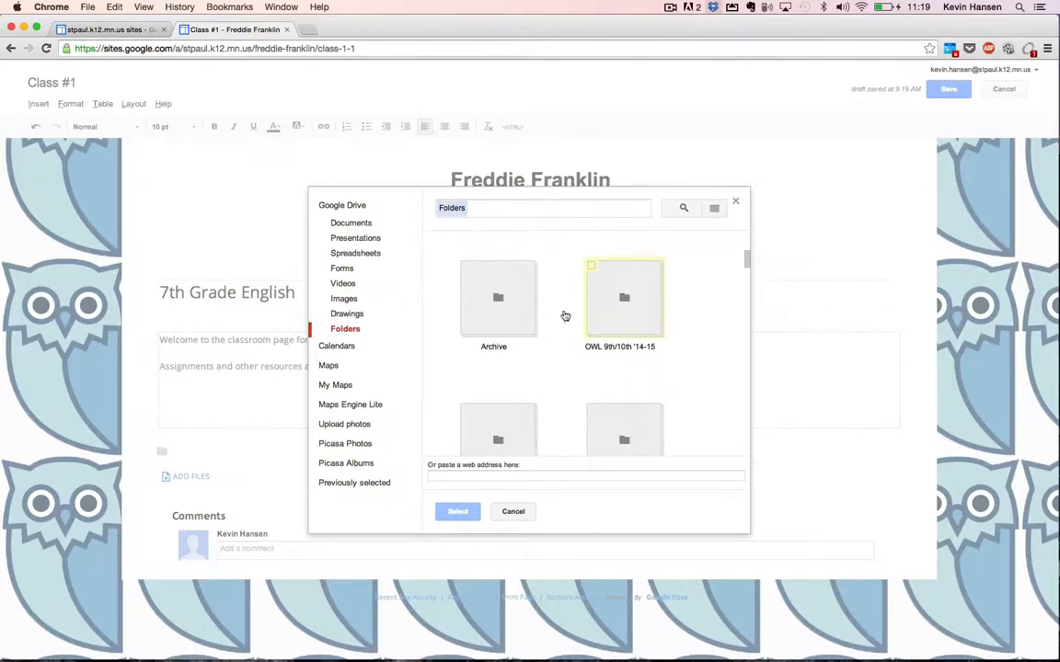
pyautogui.scroll(5, 565, 316)
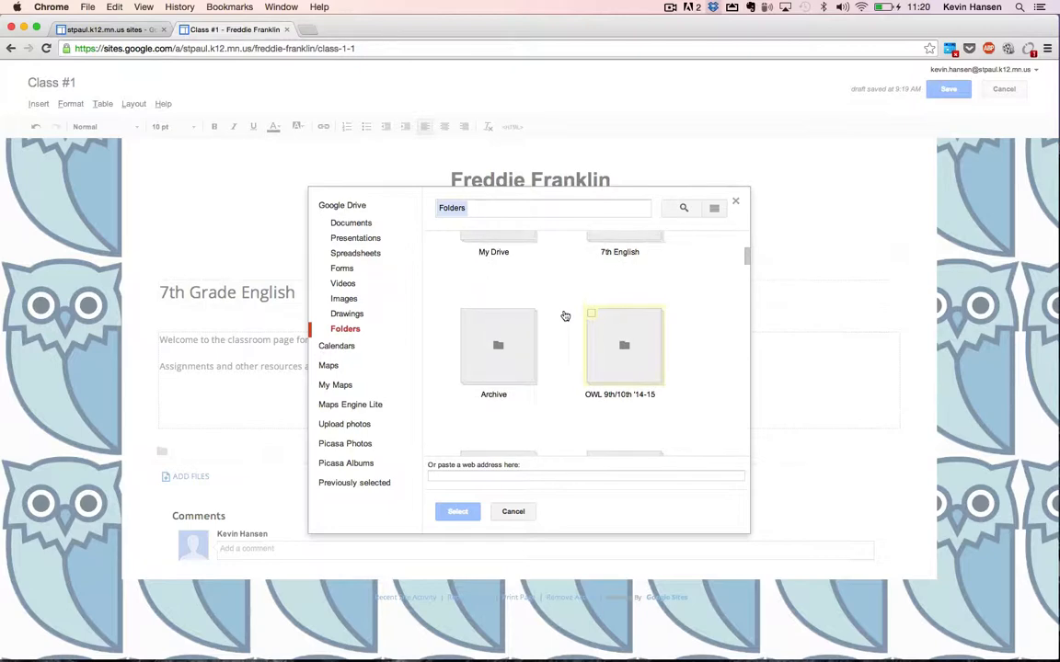
pyautogui.scroll(5, 564, 315)
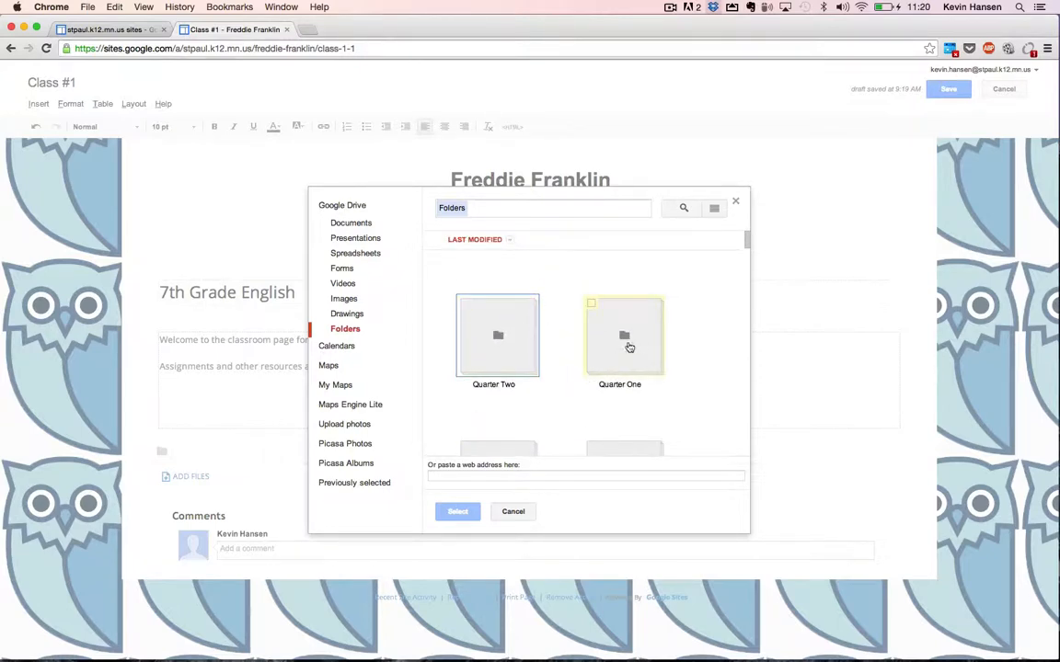
pyautogui.scroll(-1, 554, 393)
pyautogui.scroll(-1, 554, 392)
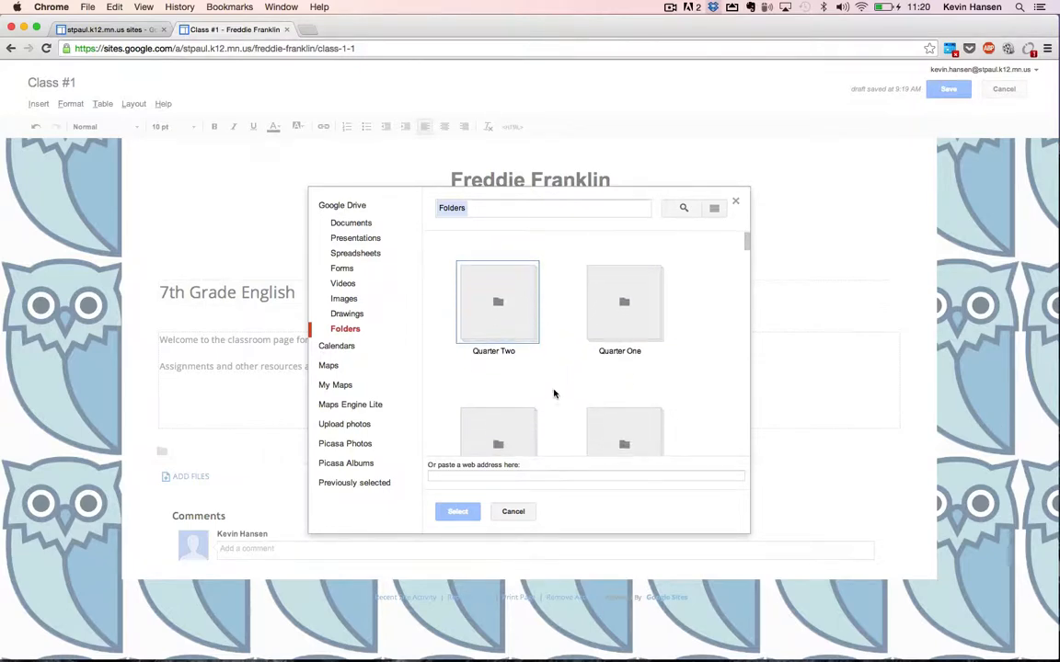
pyautogui.scroll(-5, 554, 393)
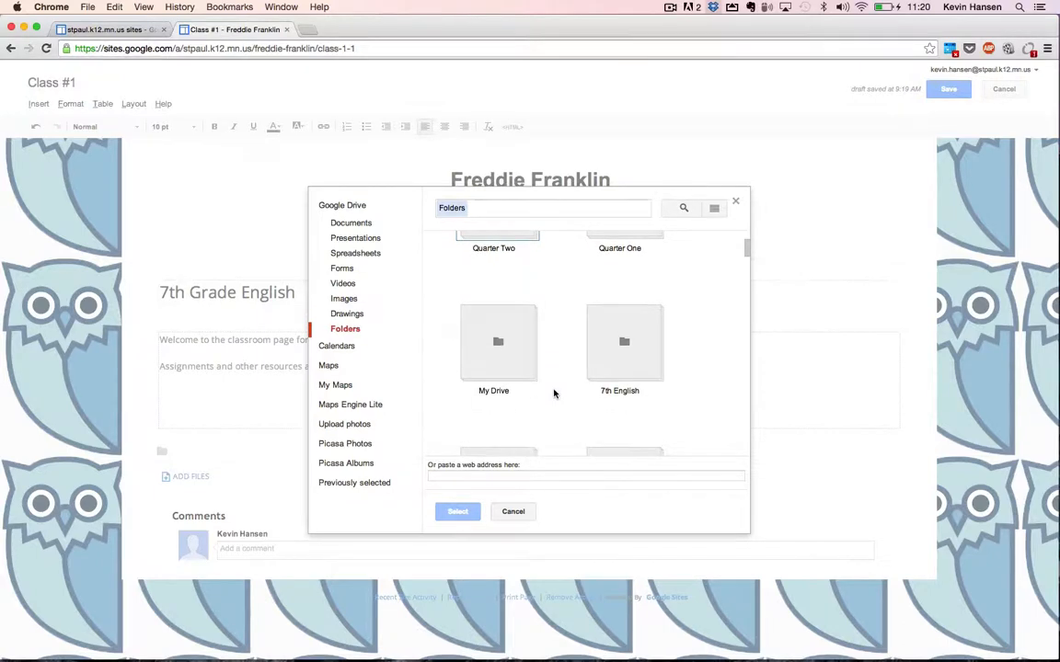
pyautogui.scroll(-1, 554, 393)
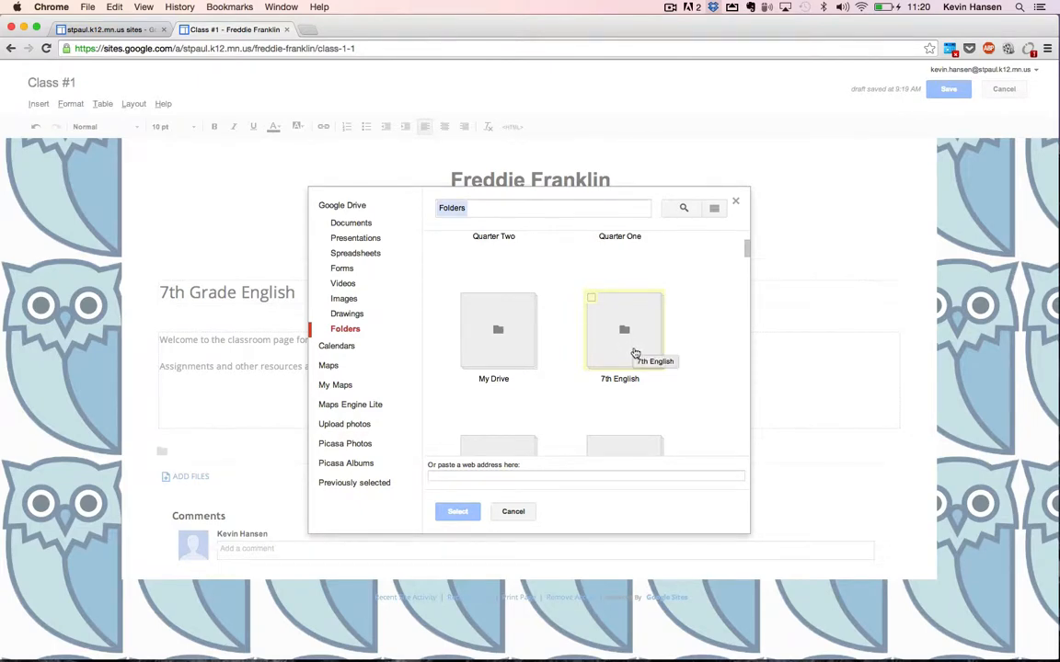
pyautogui.click(593, 302)
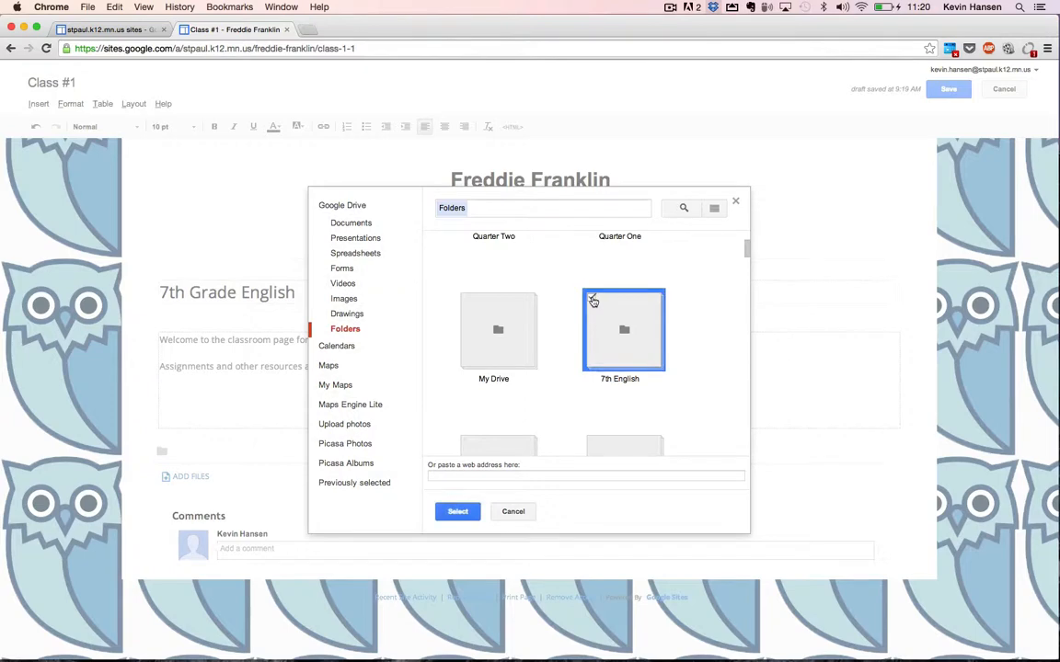
pyautogui.click(458, 512)
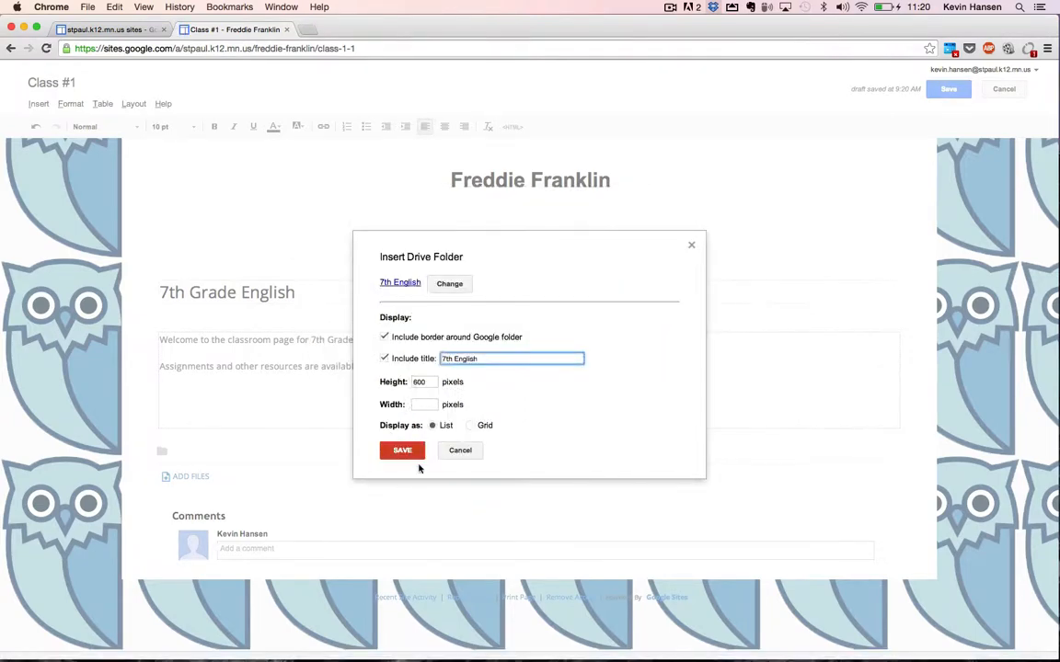
# Insert the 7th English folder view, save the 7th Grade English page, and open Class #2.
pyautogui.click(415, 454)
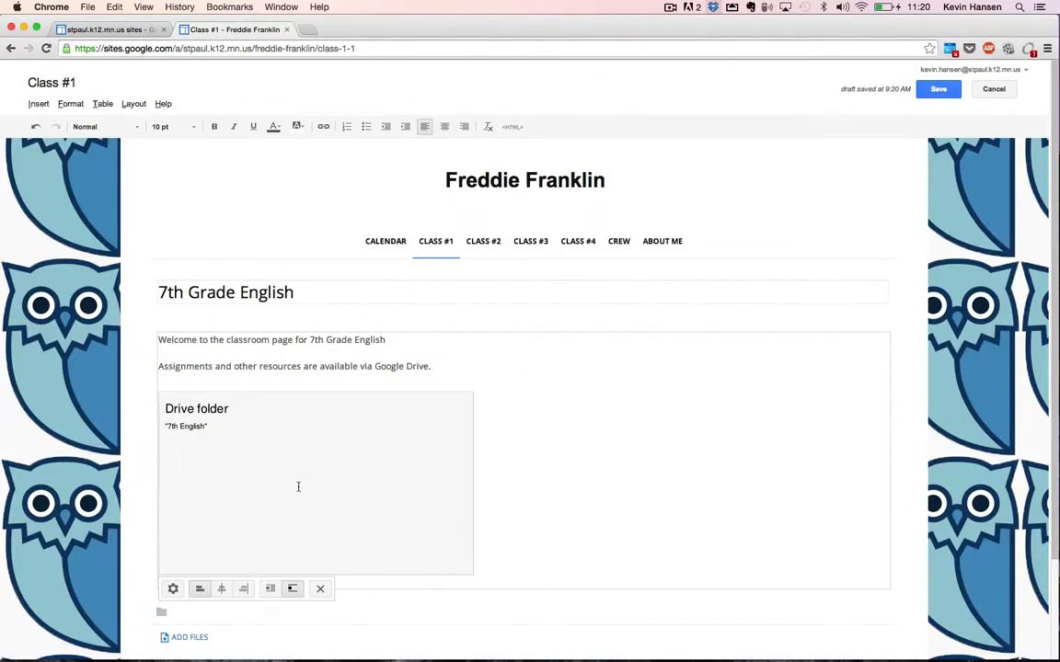
pyautogui.click(937, 88)
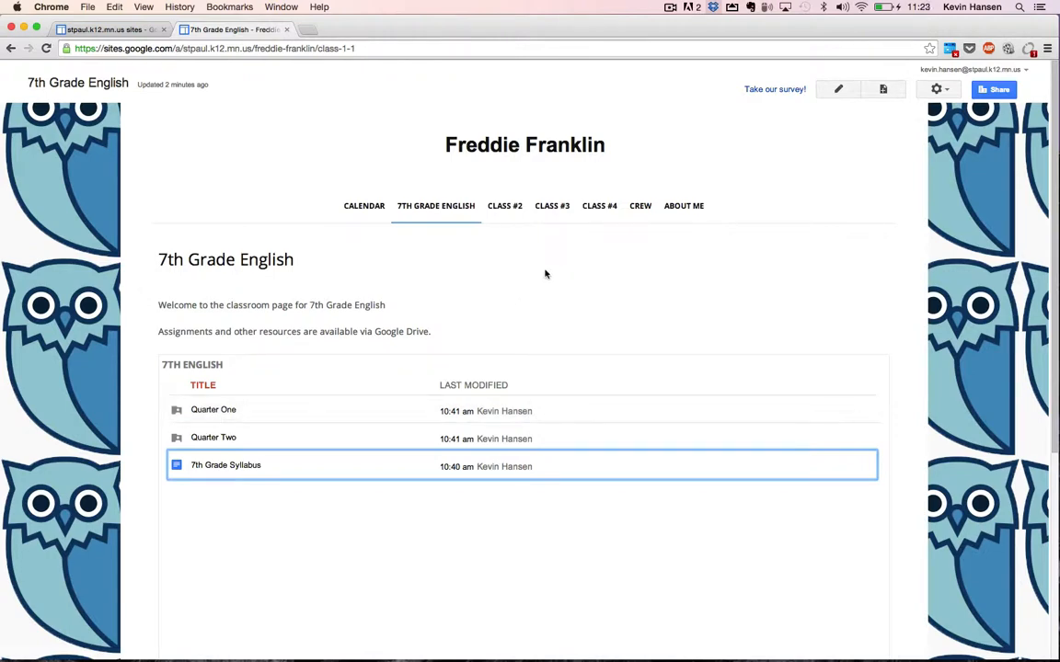
pyautogui.click(506, 208)
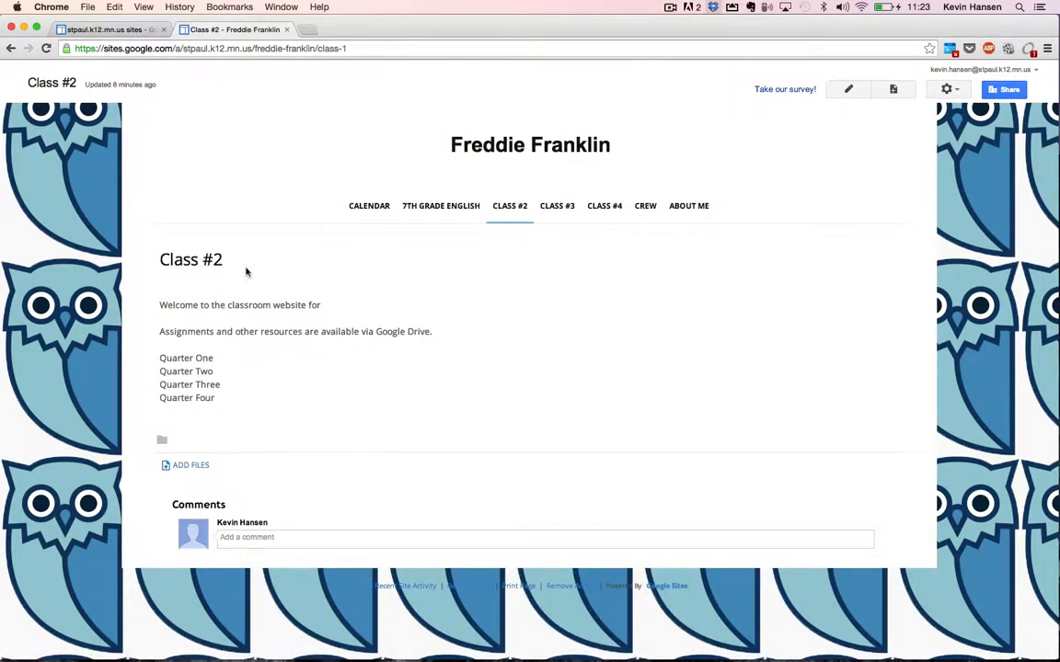
# Retitle Class #2 as '8th Grade English', paste it into the welcome line, and delete the Quarter lines.
pyautogui.click(848, 90)
pyautogui.tripleClick(252, 290)
pyautogui.write('8th gr')
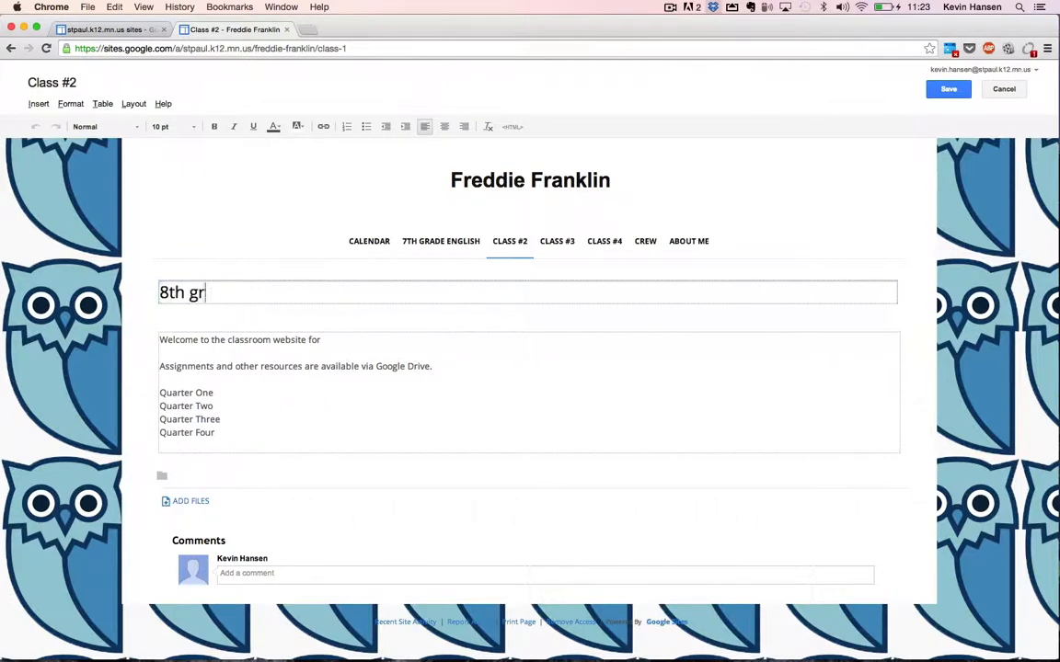
pyautogui.press('BackSpace')
pyautogui.press('BackSpace')
pyautogui.write('Grade English')
pyautogui.press('super+a')
pyautogui.press('super+c')
pyautogui.click(323, 340)
pyautogui.press('super+v')
pyautogui.moveTo(160, 393); pyautogui.dragTo(215, 433)
pyautogui.press('BackSpace')
# Embed the OWL 9th/10th '14-15 Drive folder as a list view on the page.
pyautogui.click(66, 106)
pyautogui.click(353, 223)
pyautogui.click(37, 105)
pyautogui.moveTo(359, 206)
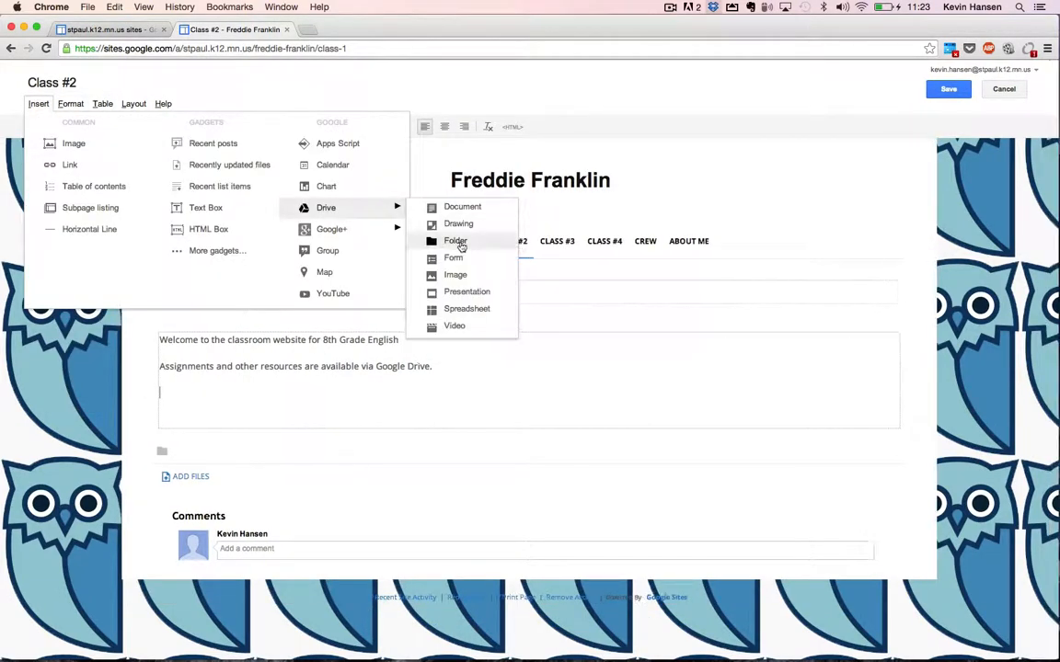
pyautogui.click(457, 241)
pyautogui.click(589, 350)
pyautogui.click(460, 512)
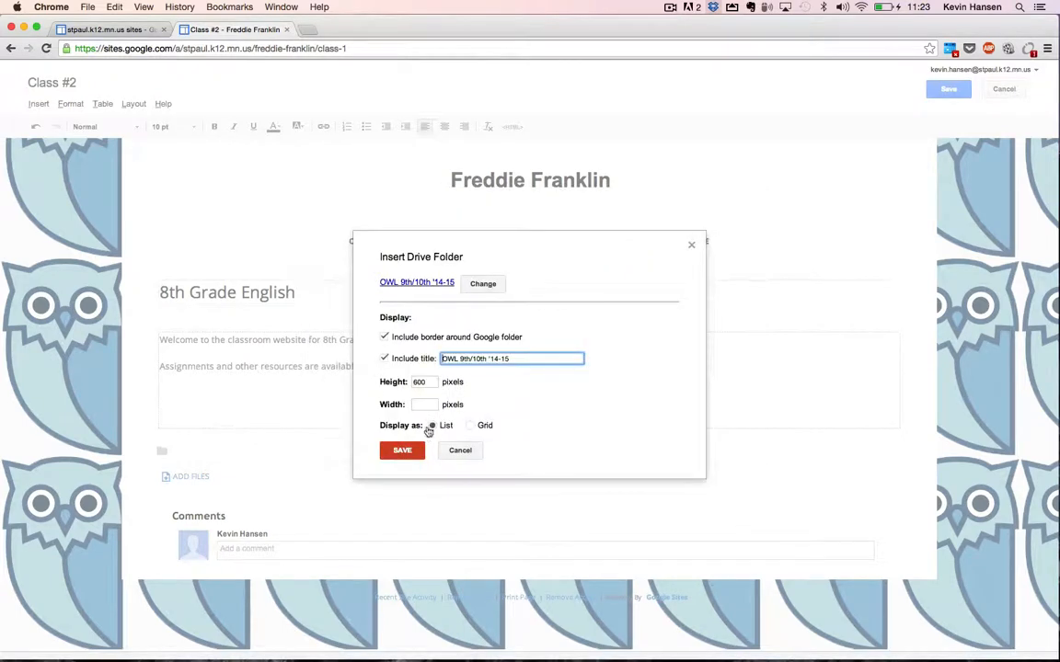
pyautogui.click(402, 447)
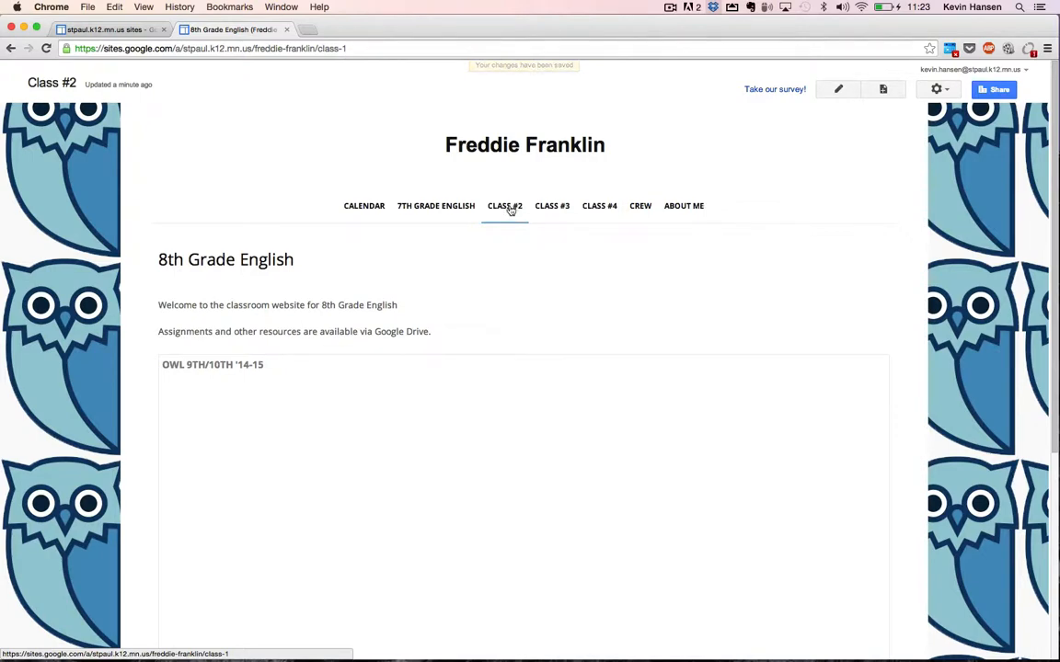
pyautogui.click(509, 208)
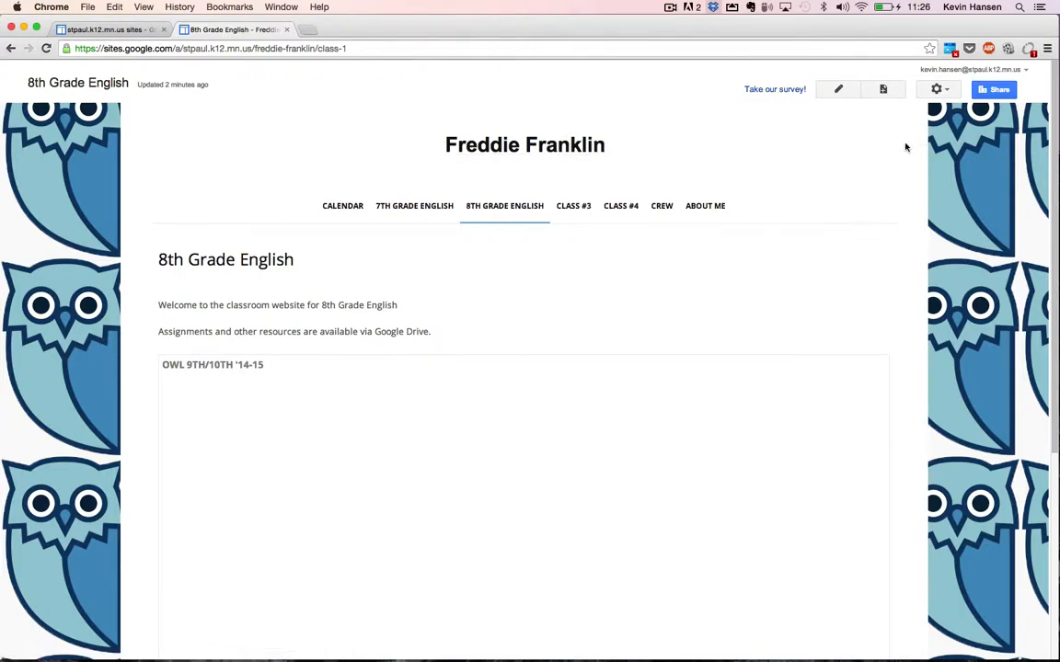
# Choose Edit site layout from the gear (More actions) menu.
pyautogui.click(953, 95)
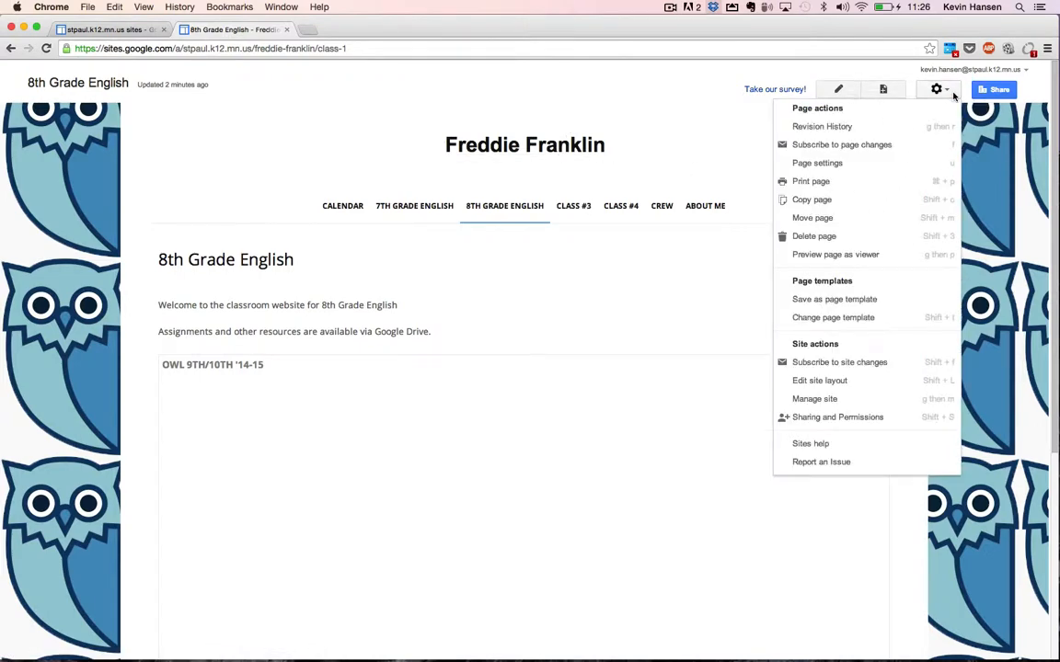
pyautogui.click(819, 381)
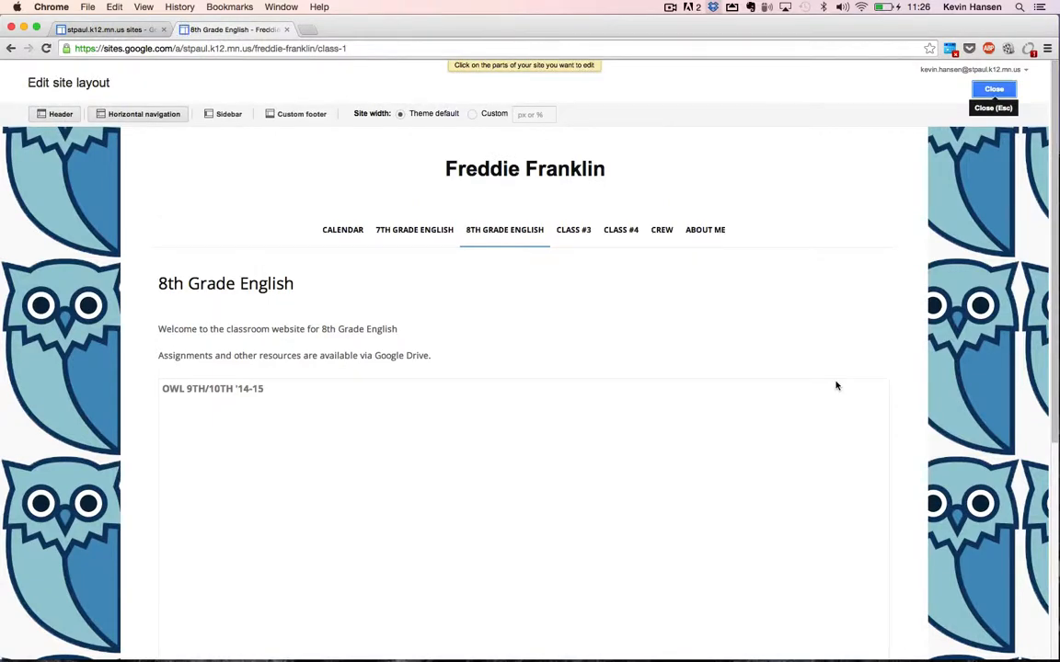
# Delete Class #3 and Class #4 from the horizontal navigation, confirm with OK, and close layout editing.
pyautogui.click(571, 234)
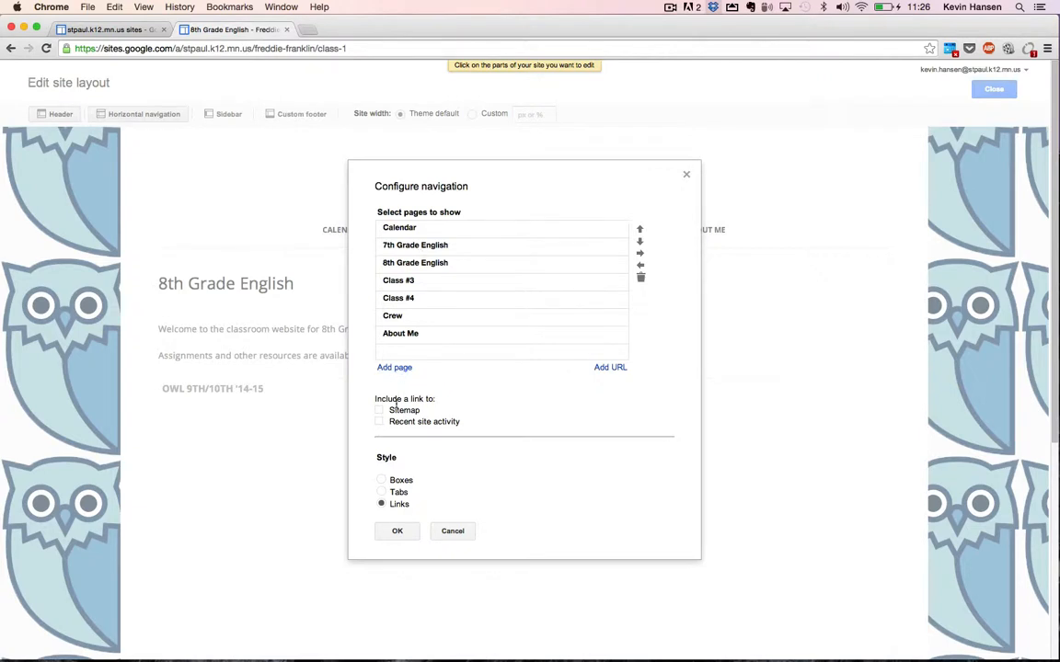
pyautogui.click(395, 285)
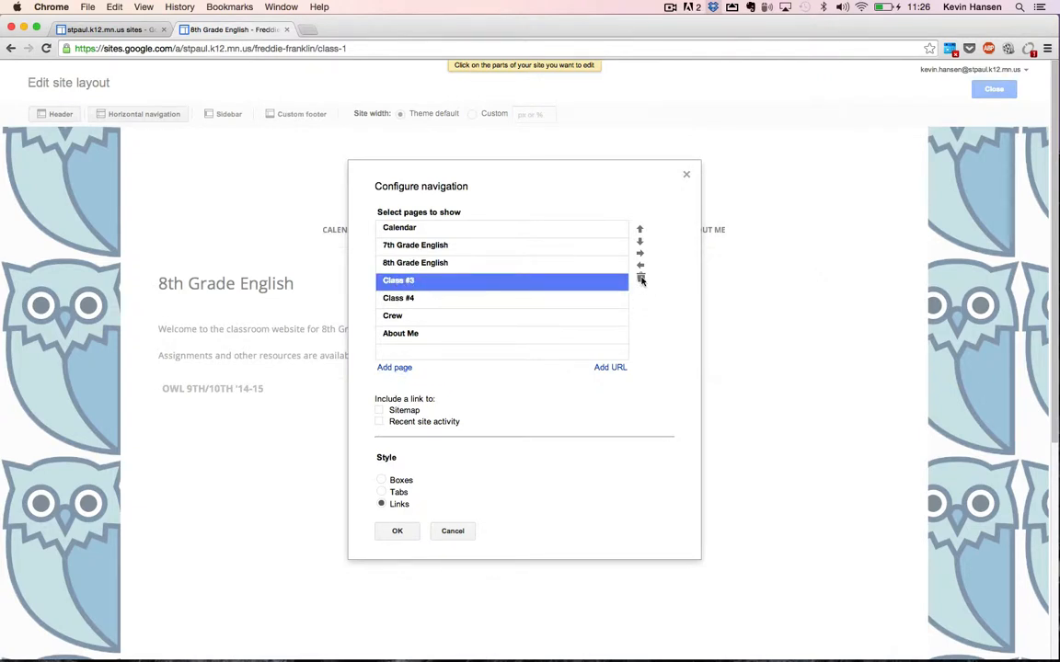
pyautogui.click(641, 279)
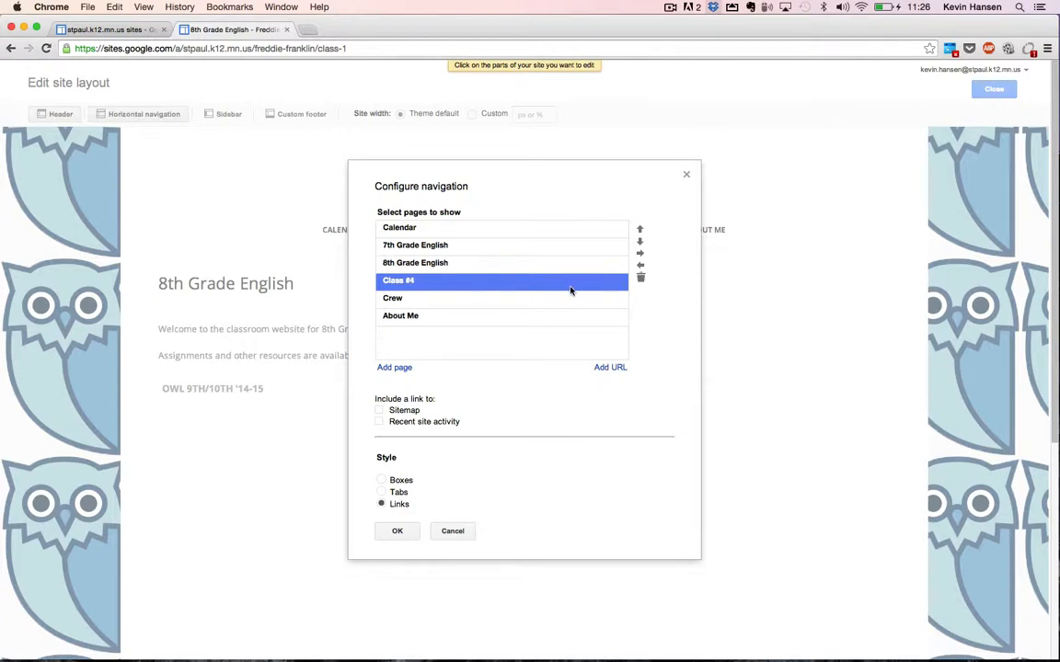
pyautogui.click(641, 279)
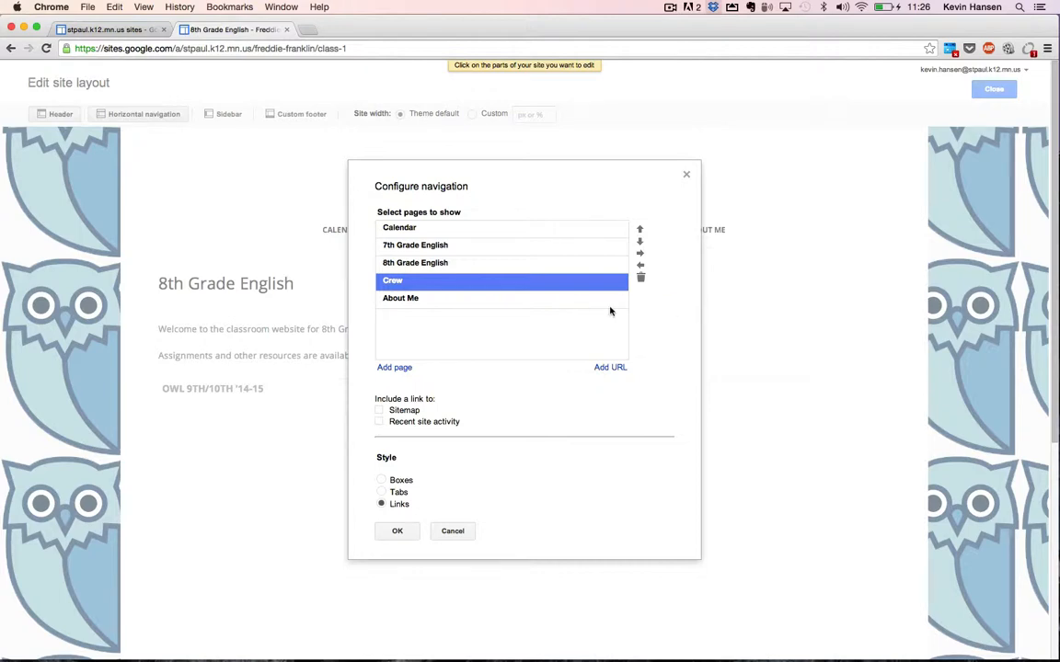
pyautogui.click(407, 537)
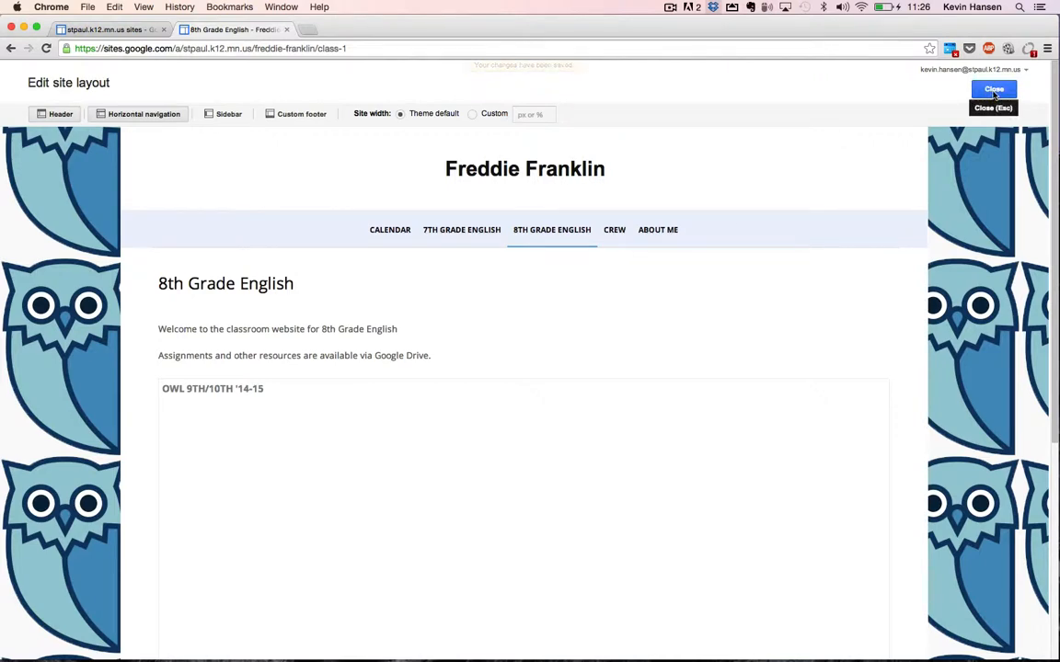
pyautogui.click(994, 91)
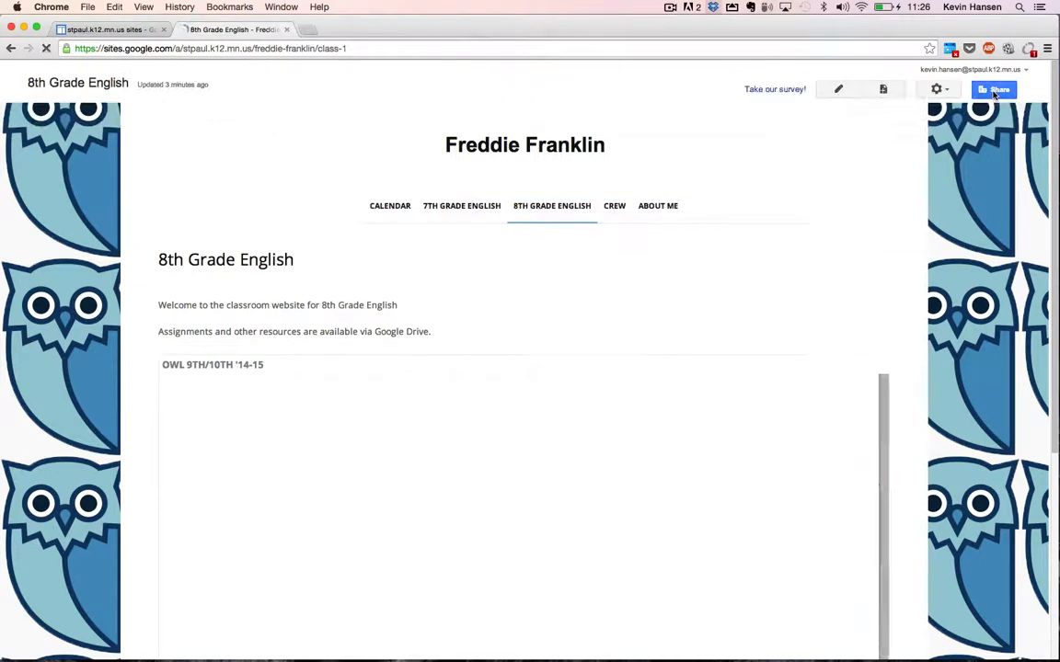
# From the home page, change the site's sharing access to Public on the web and save.
pyautogui.click(456, 141)
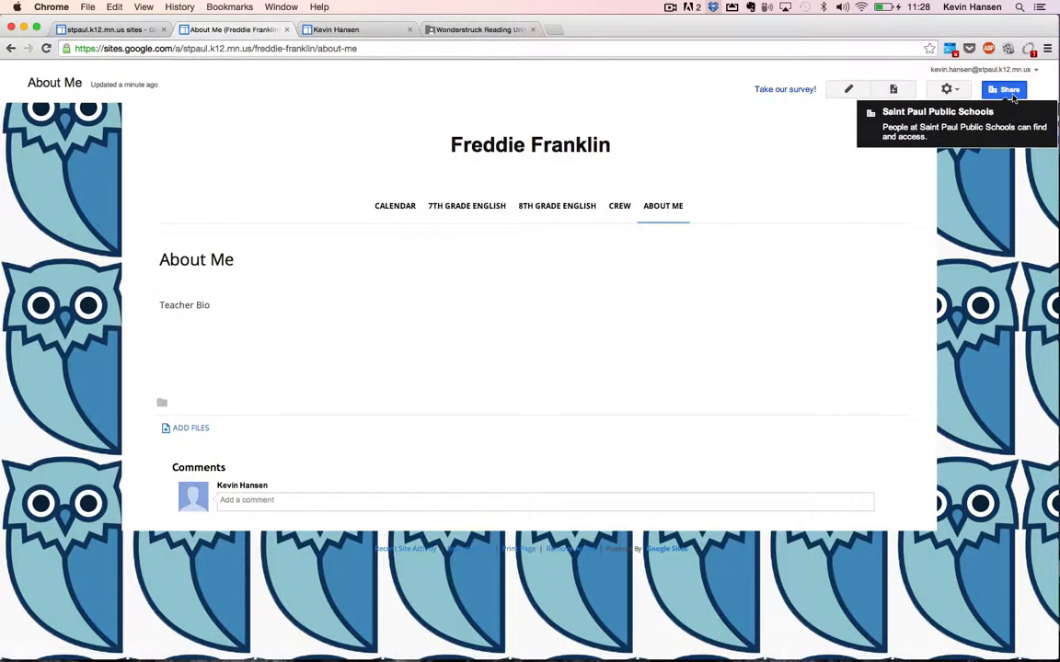
pyautogui.click(1012, 96)
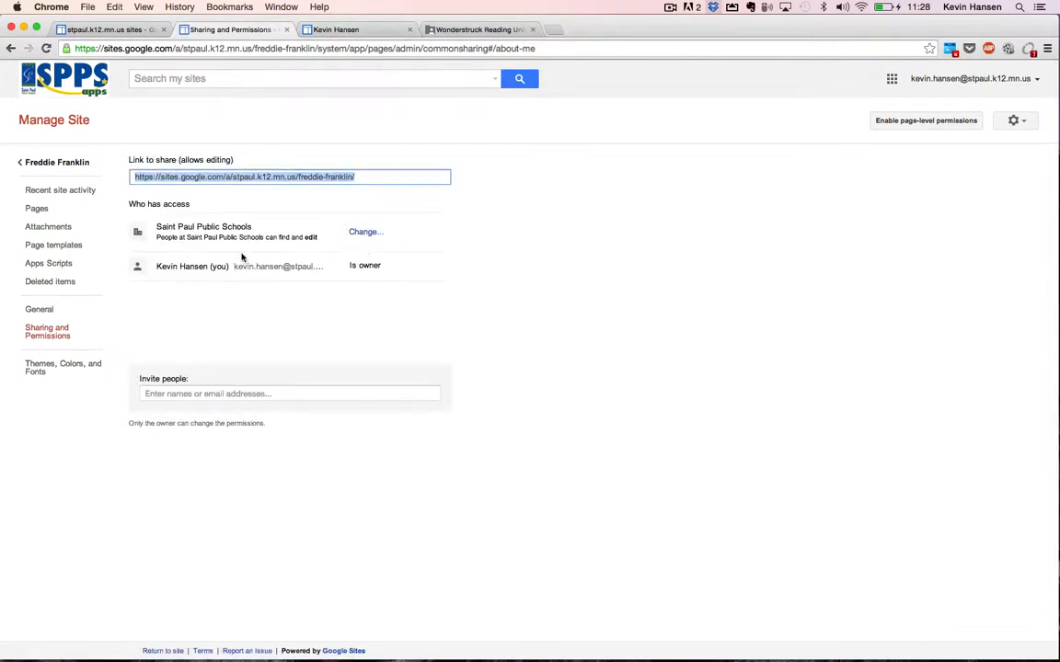
pyautogui.click(377, 236)
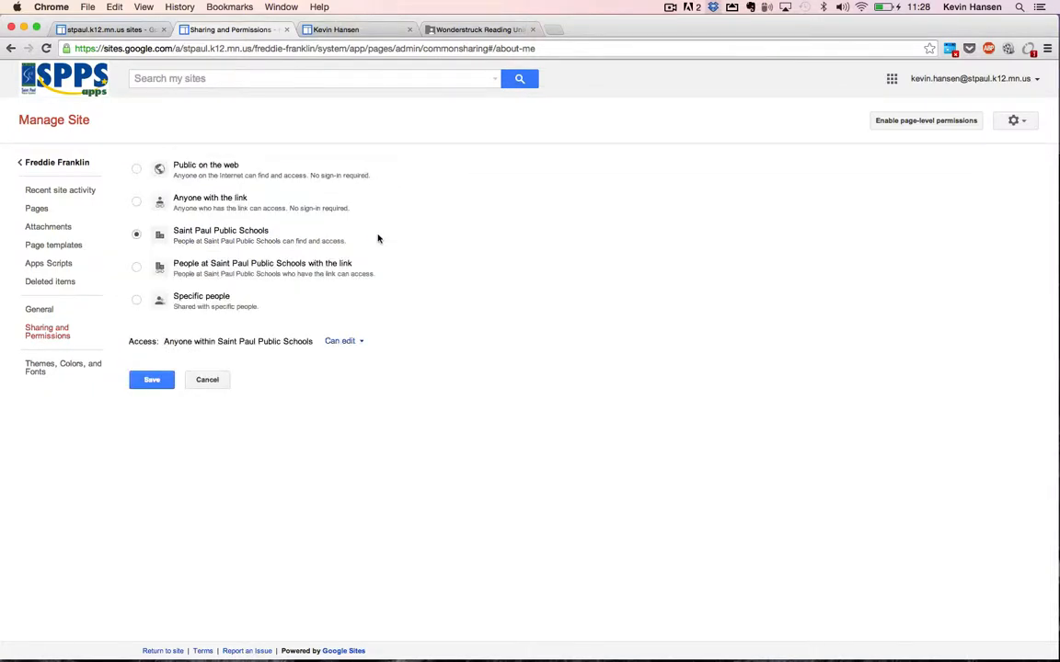
pyautogui.click(217, 173)
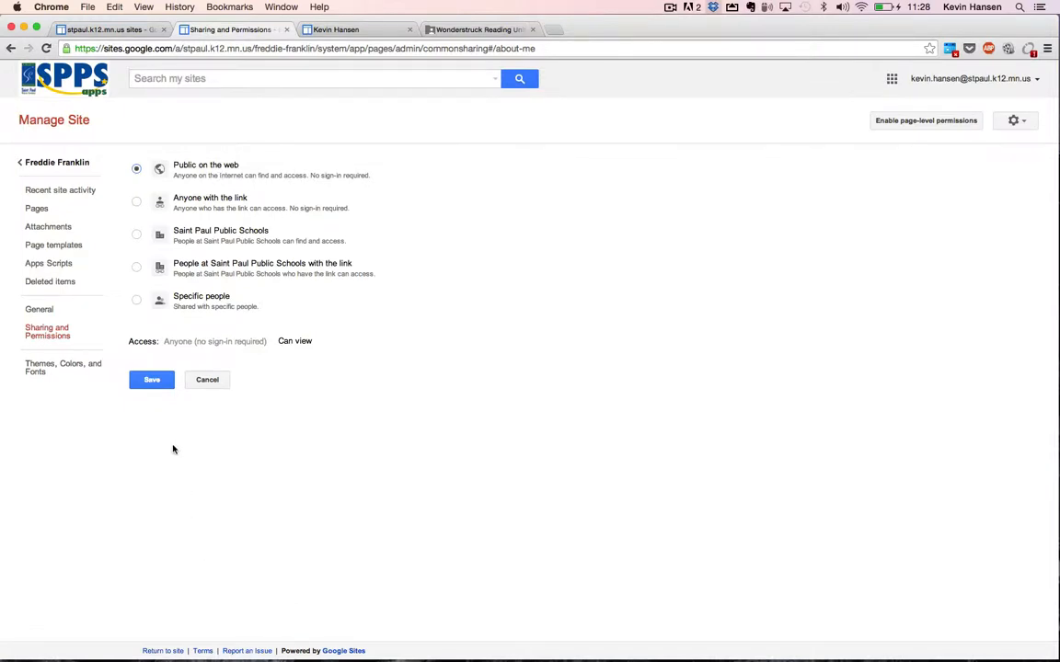
pyautogui.click(162, 387)
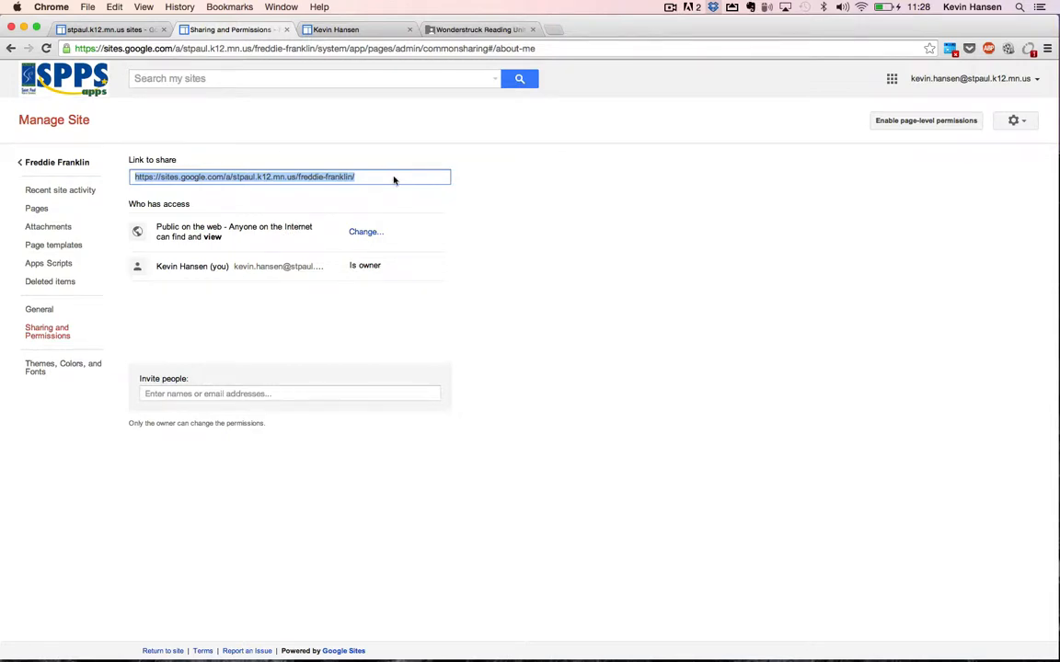
pyautogui.moveTo(393, 180); pyautogui.dragTo(116, 164)
pyautogui.click(322, 175)
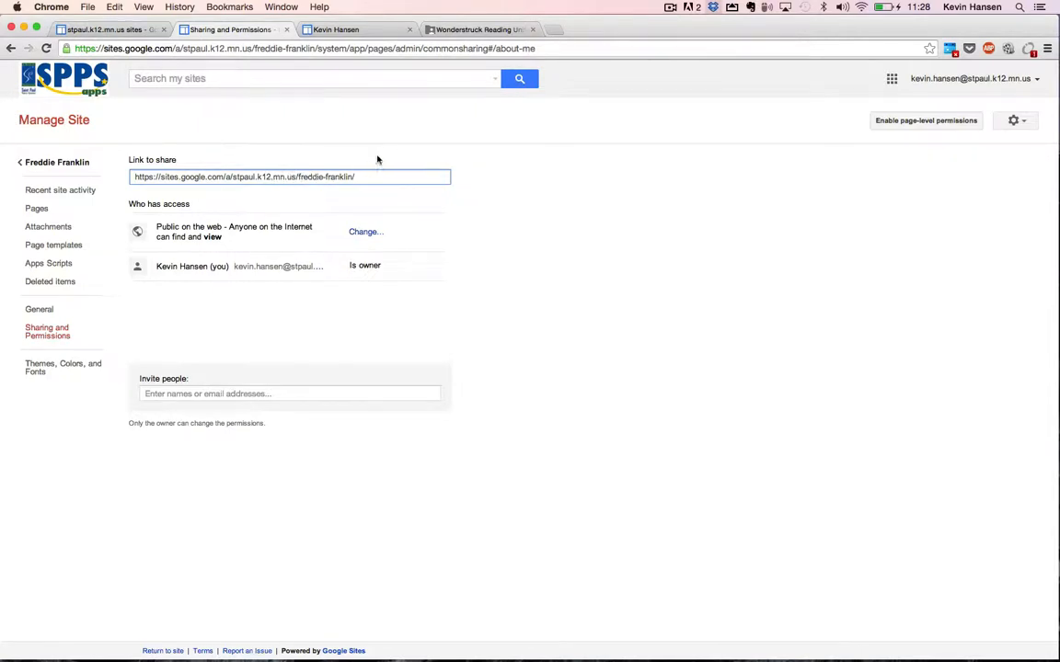
pyautogui.click(556, 30)
pyautogui.write('bit.l')
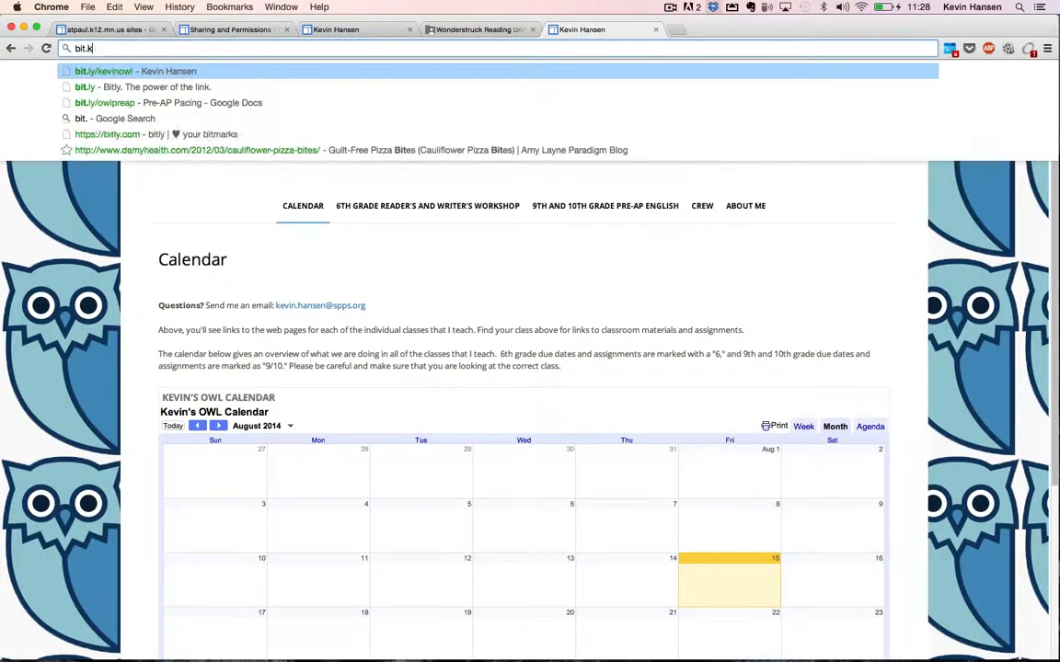
pyautogui.write('y')
pyautogui.press('Return')
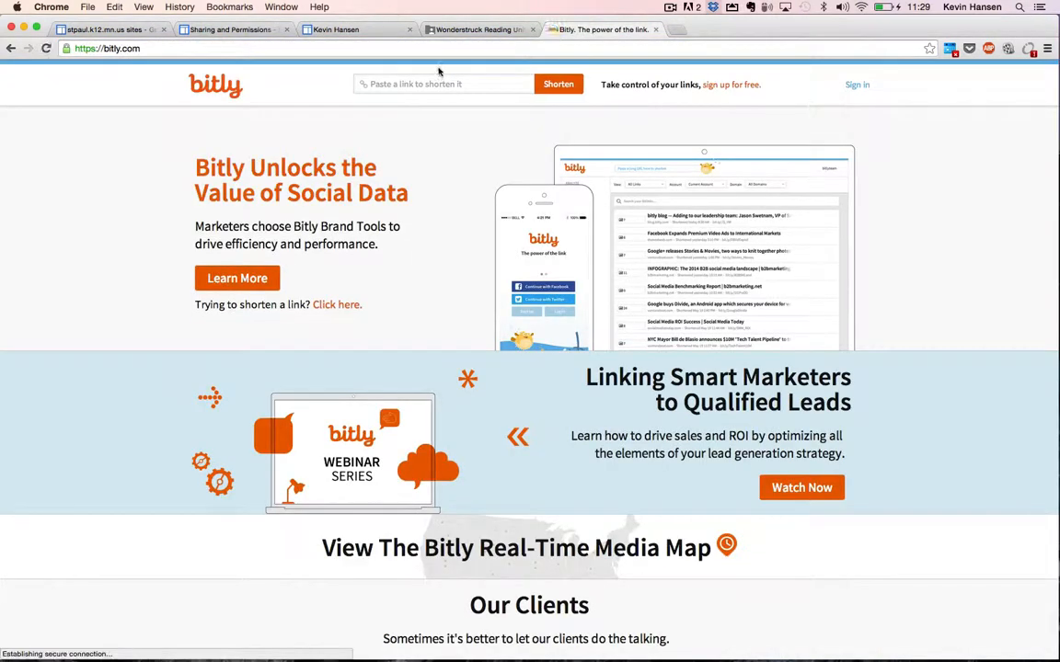
pyautogui.click(437, 83)
pyautogui.press('super+v')
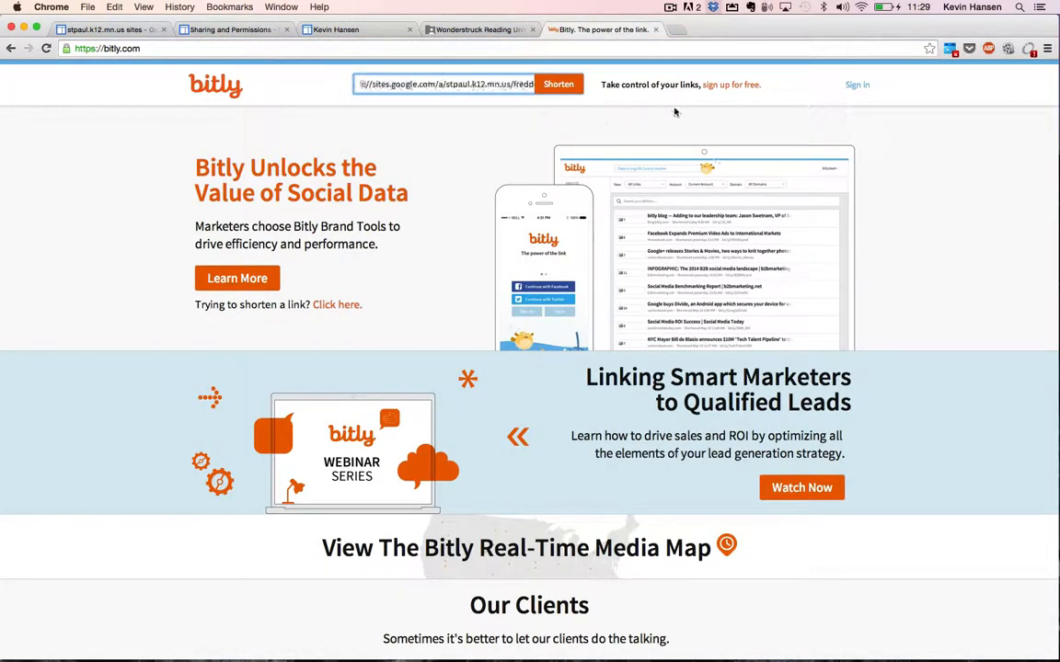
pyautogui.click(558, 84)
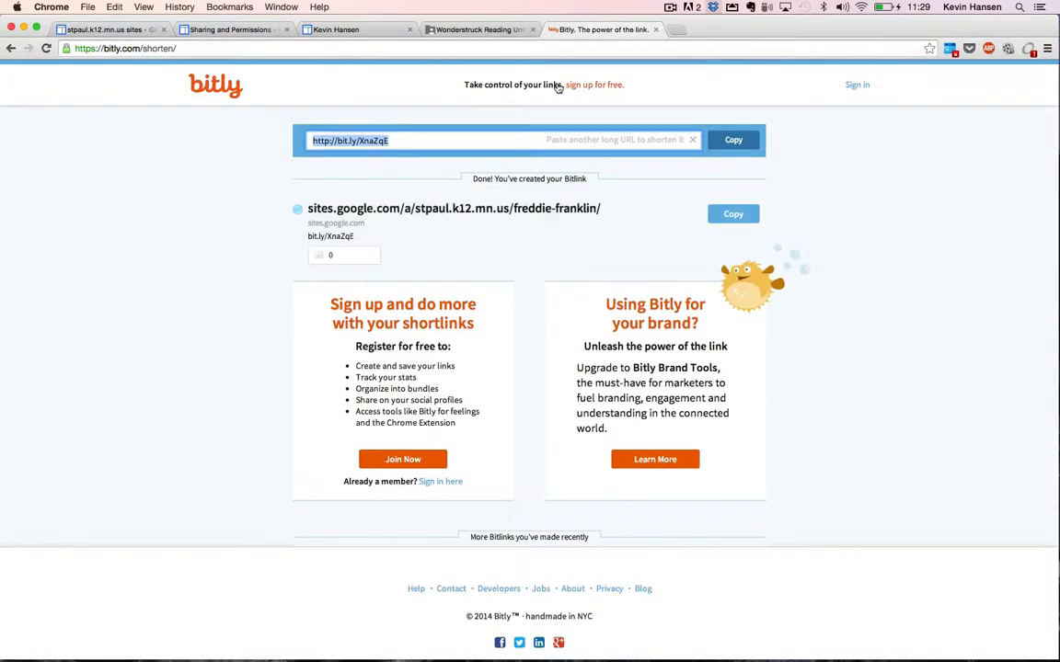
pyautogui.click(350, 240)
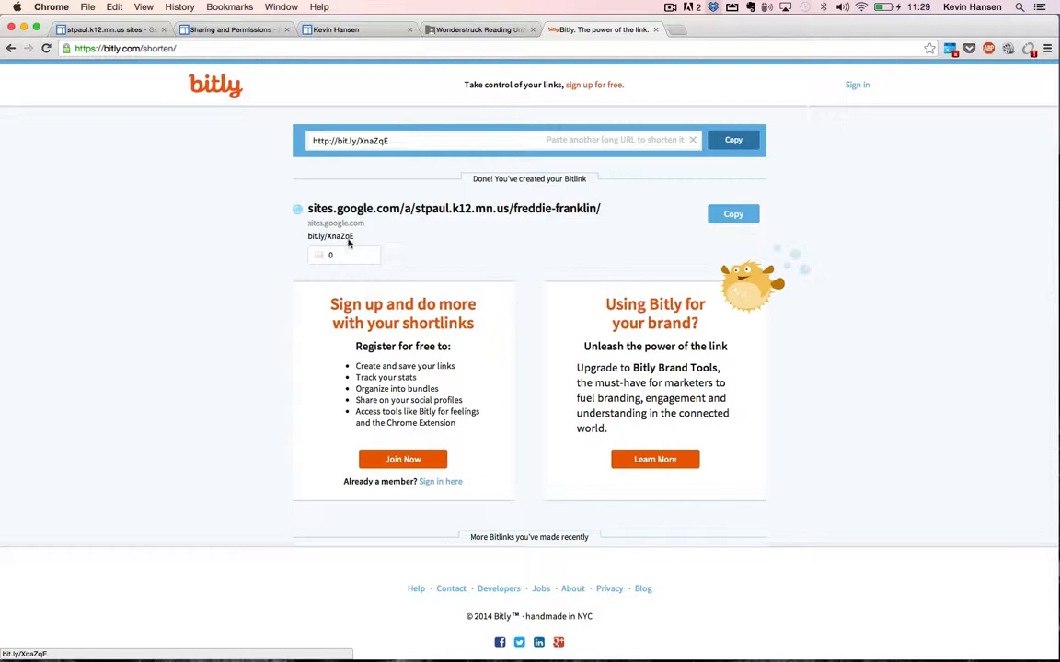
pyautogui.click(348, 239)
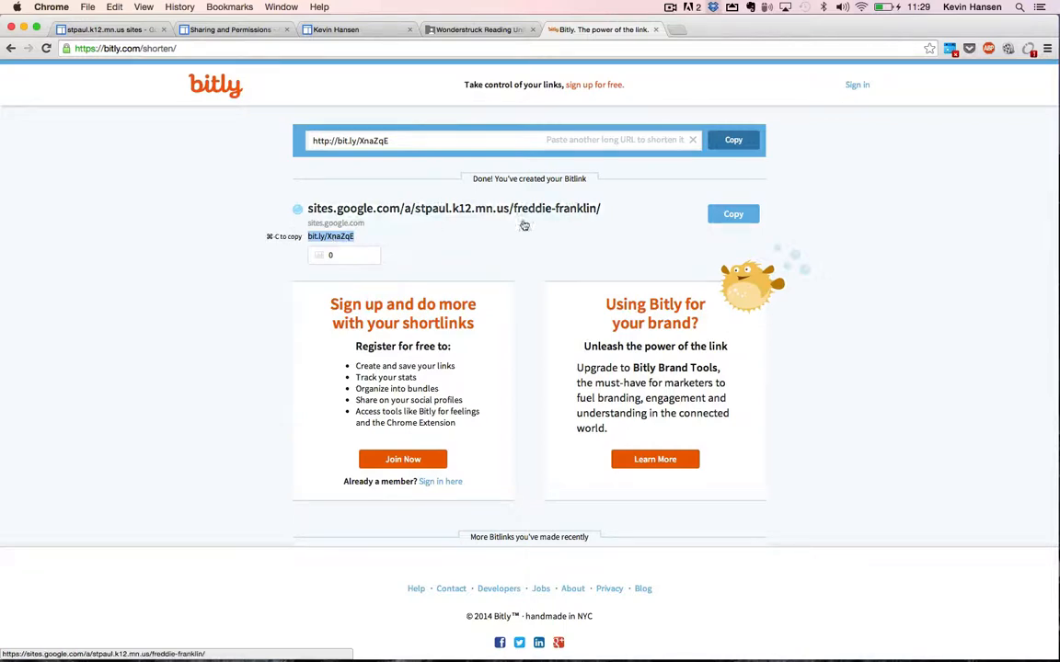
pyautogui.hotkey('ctrl', 'shift', 'Tab')
pyautogui.hotkey('ctrl', 'shift', 'Tab')
pyautogui.hotkey('ctrl', 'shift', 'Tab')
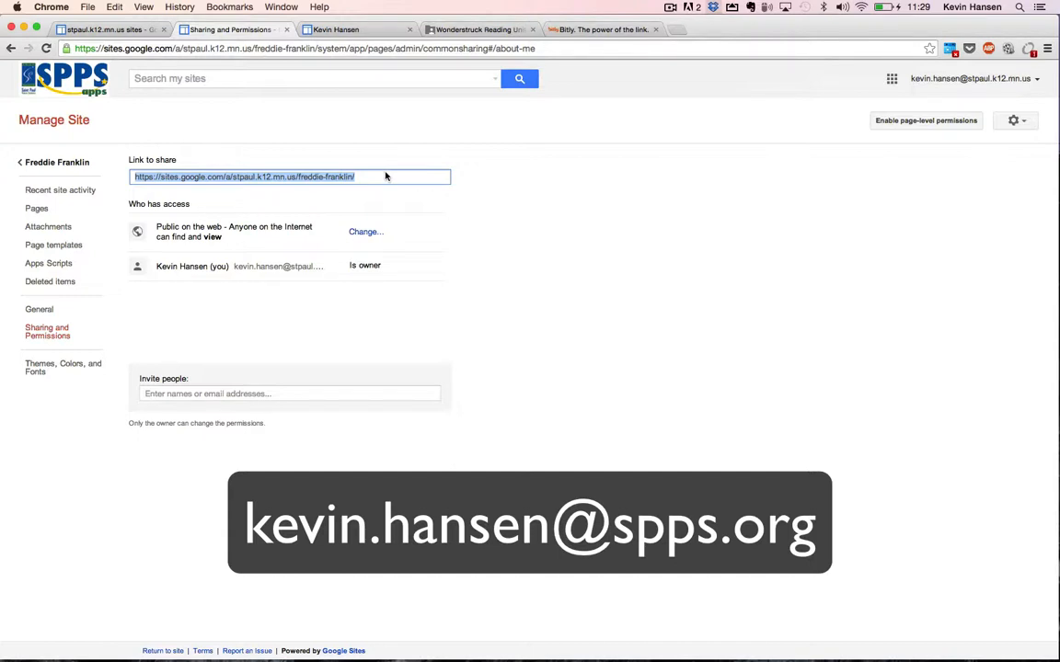
pyautogui.hotkey('ctrl', 'shift', 'Tab')
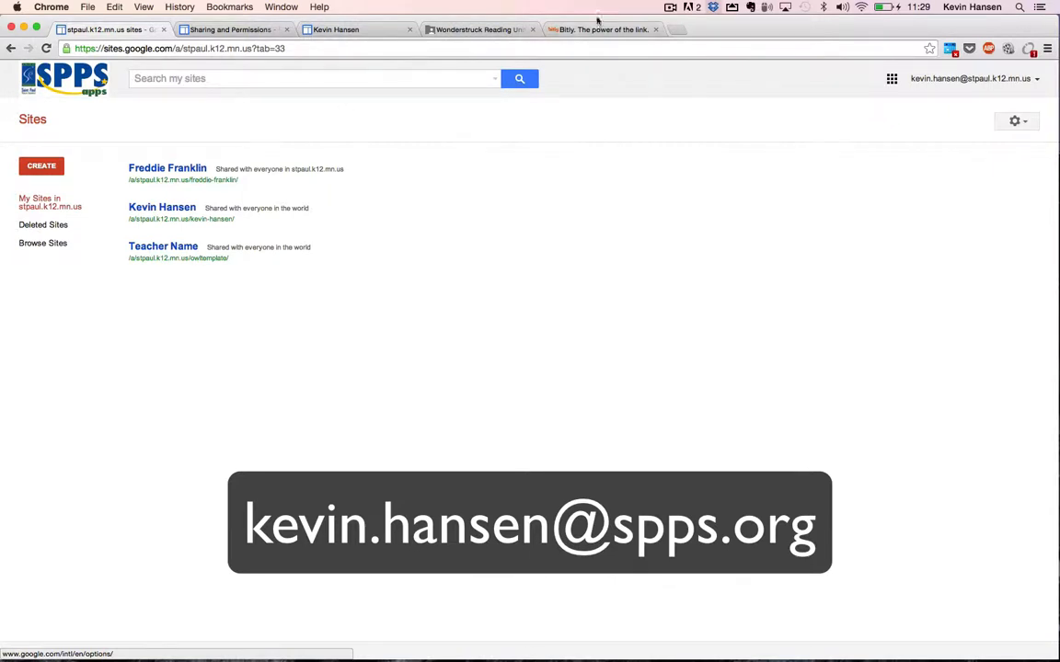
pyautogui.click(671, 8)
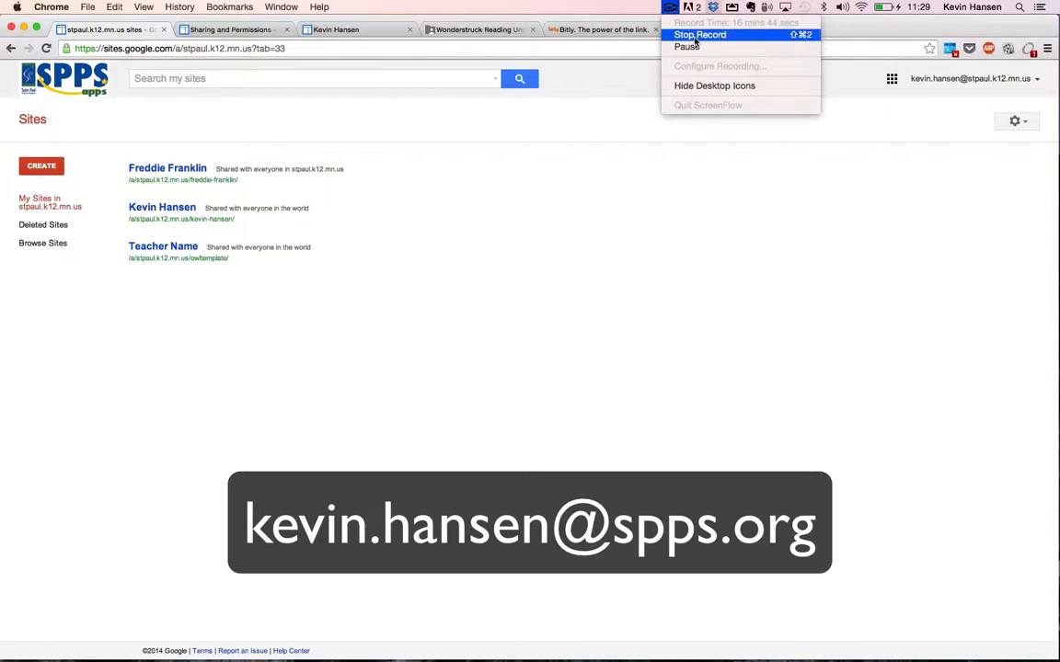